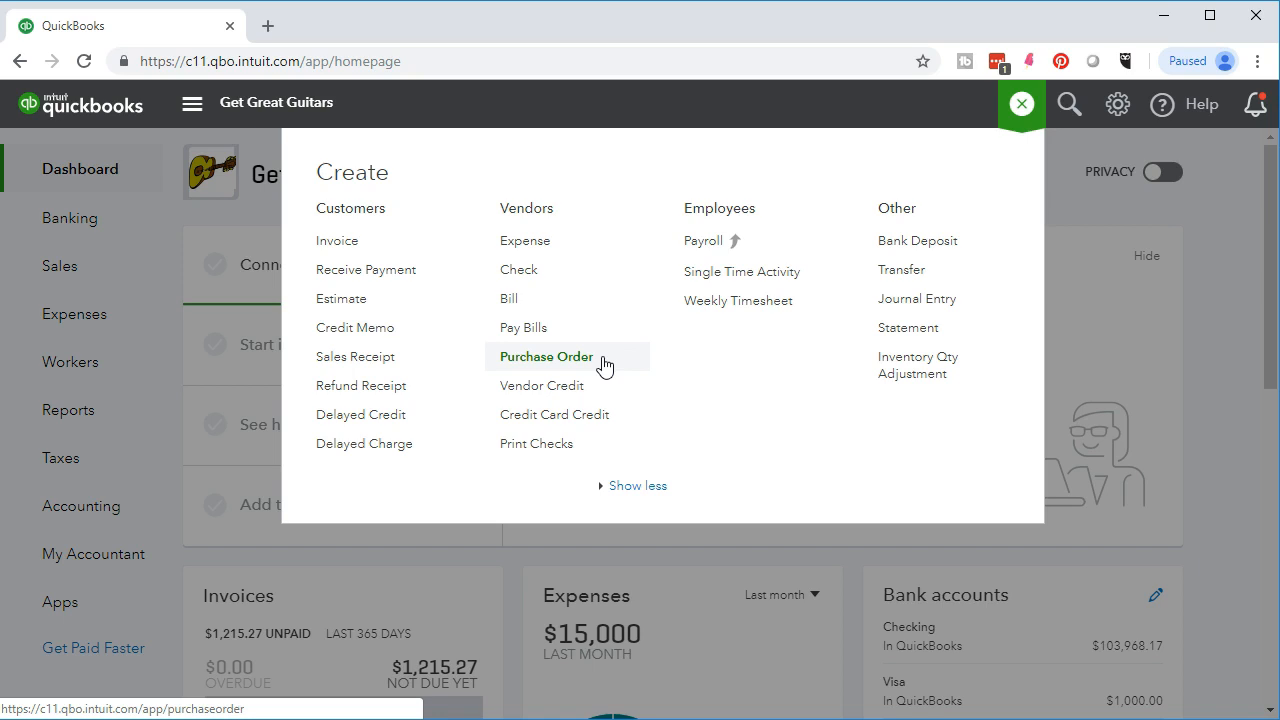
Start a new purchase order and add Fender as a new vendor in the payee field
click(570, 371)
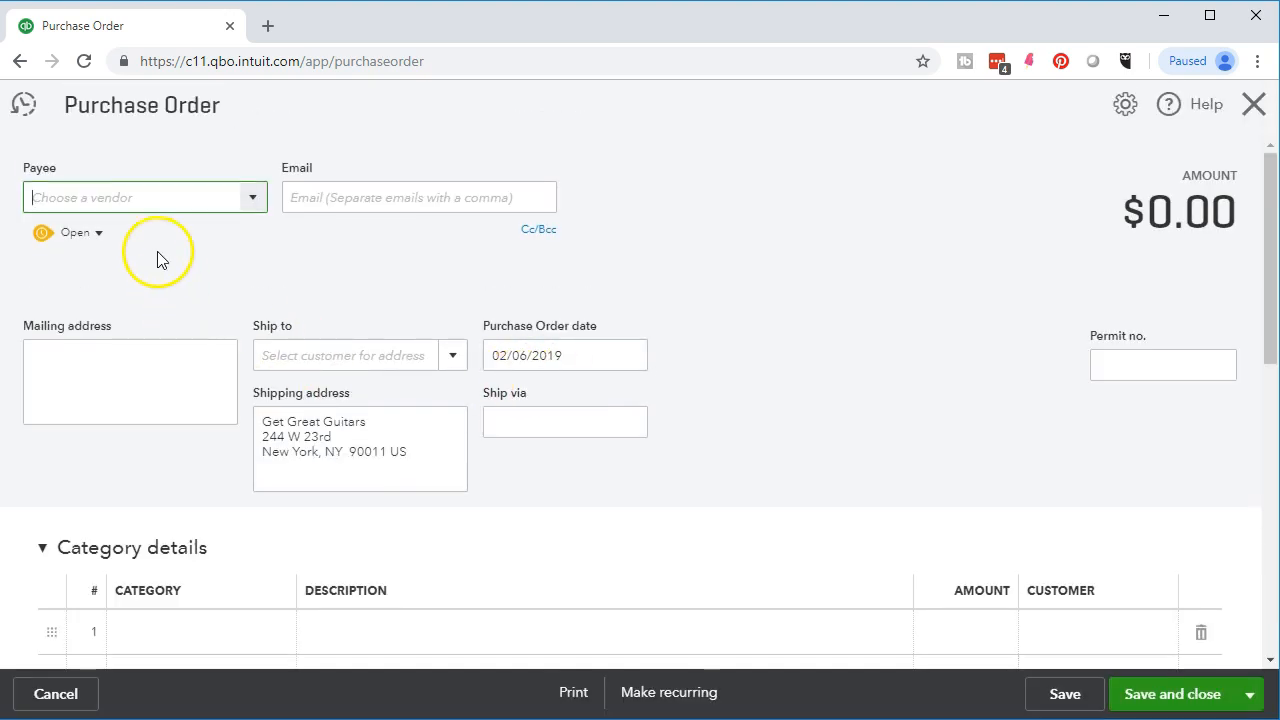
click(125, 197)
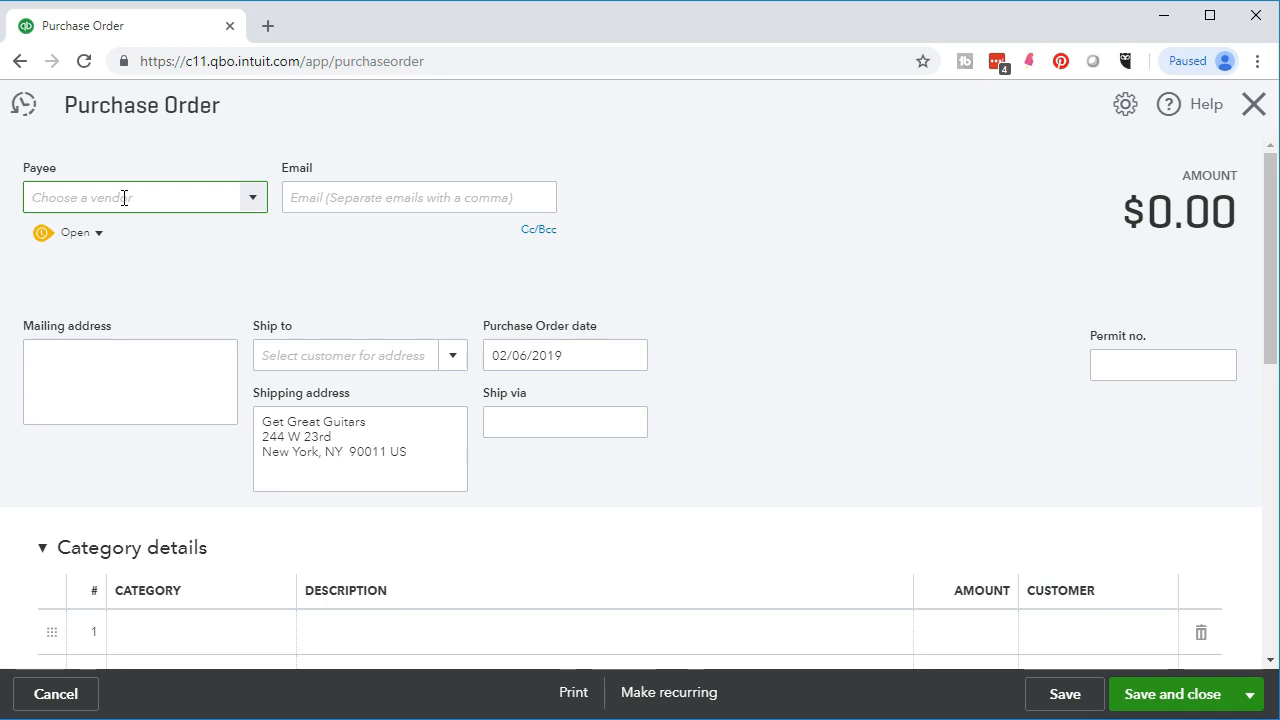
text(F)
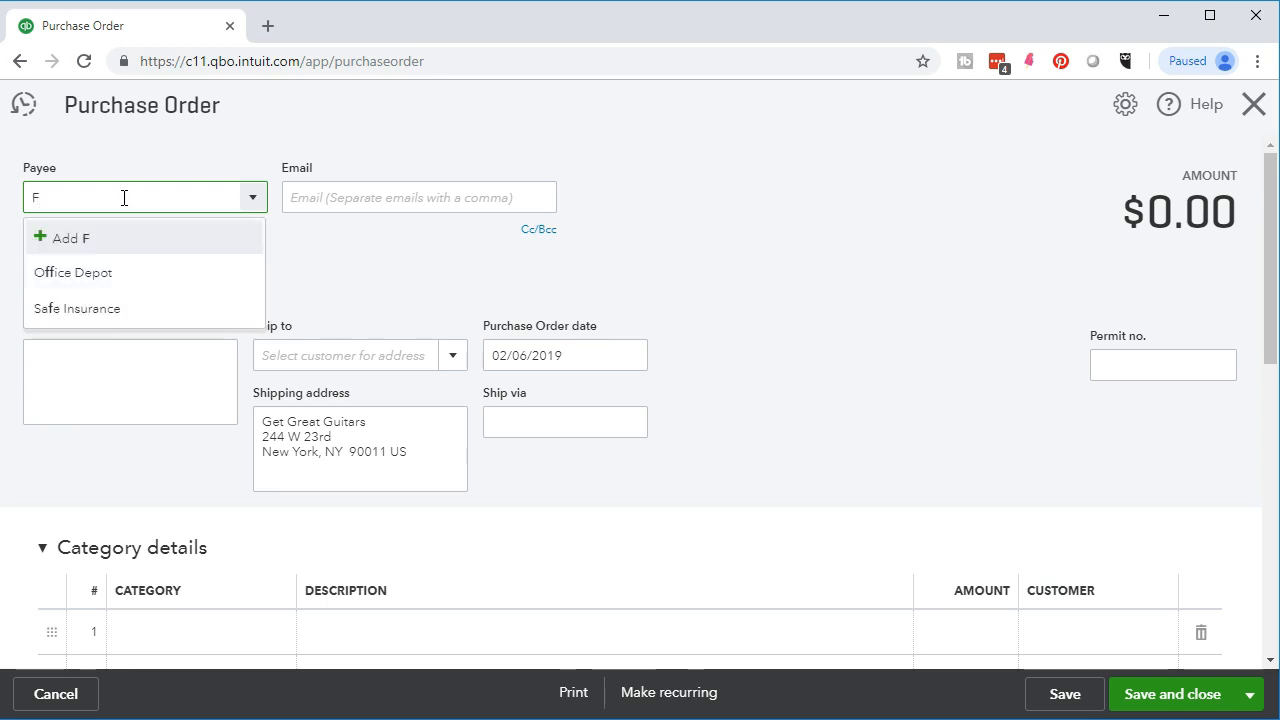
text(ender)
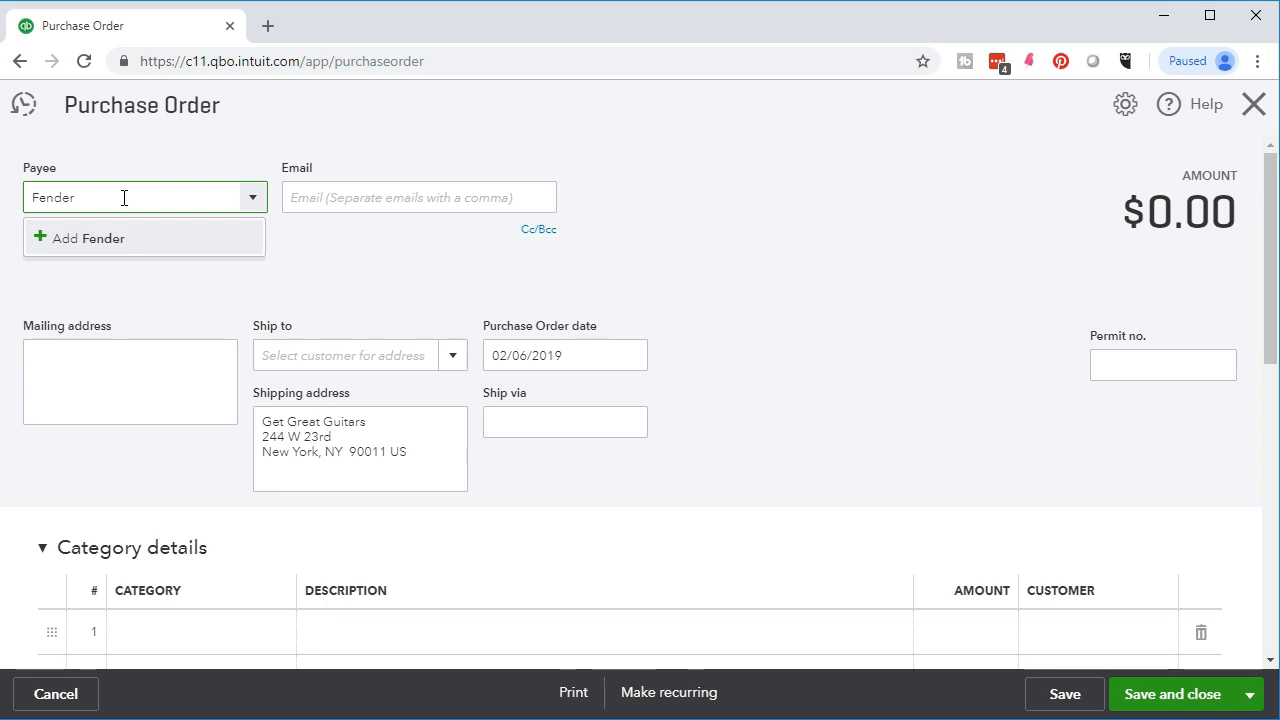
key(Tab)
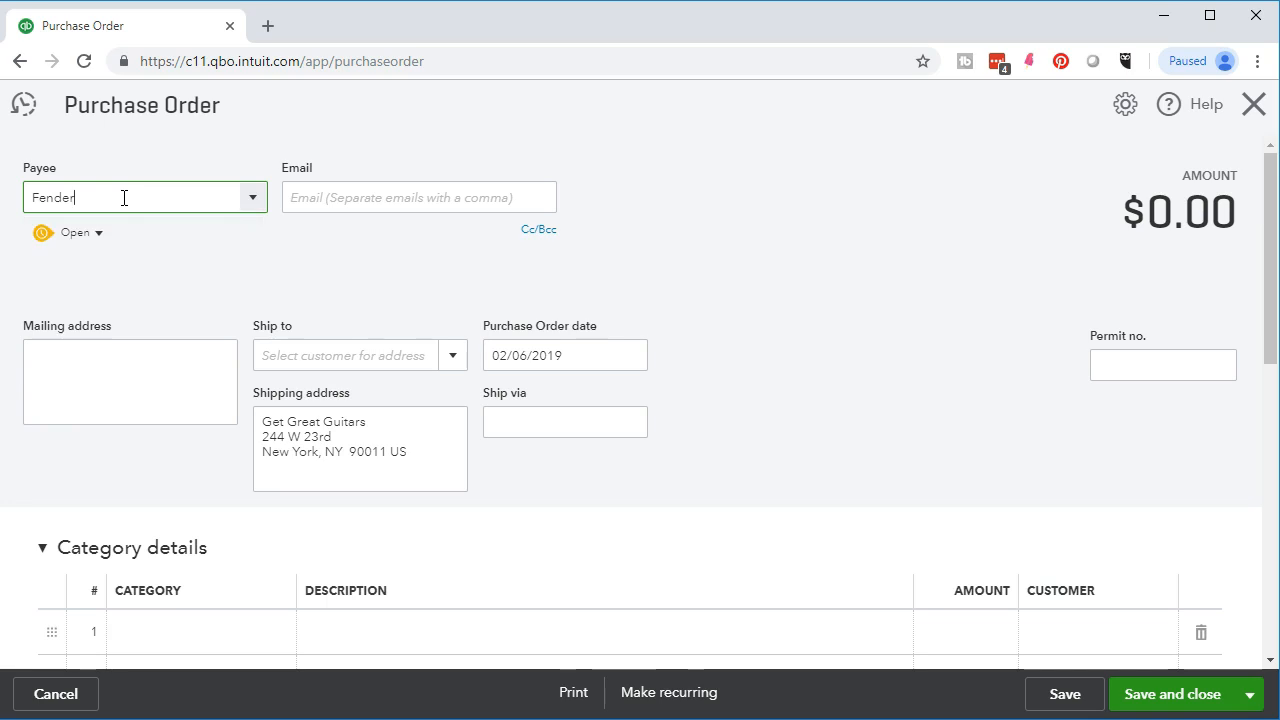
click(78, 197)
text(Fender)
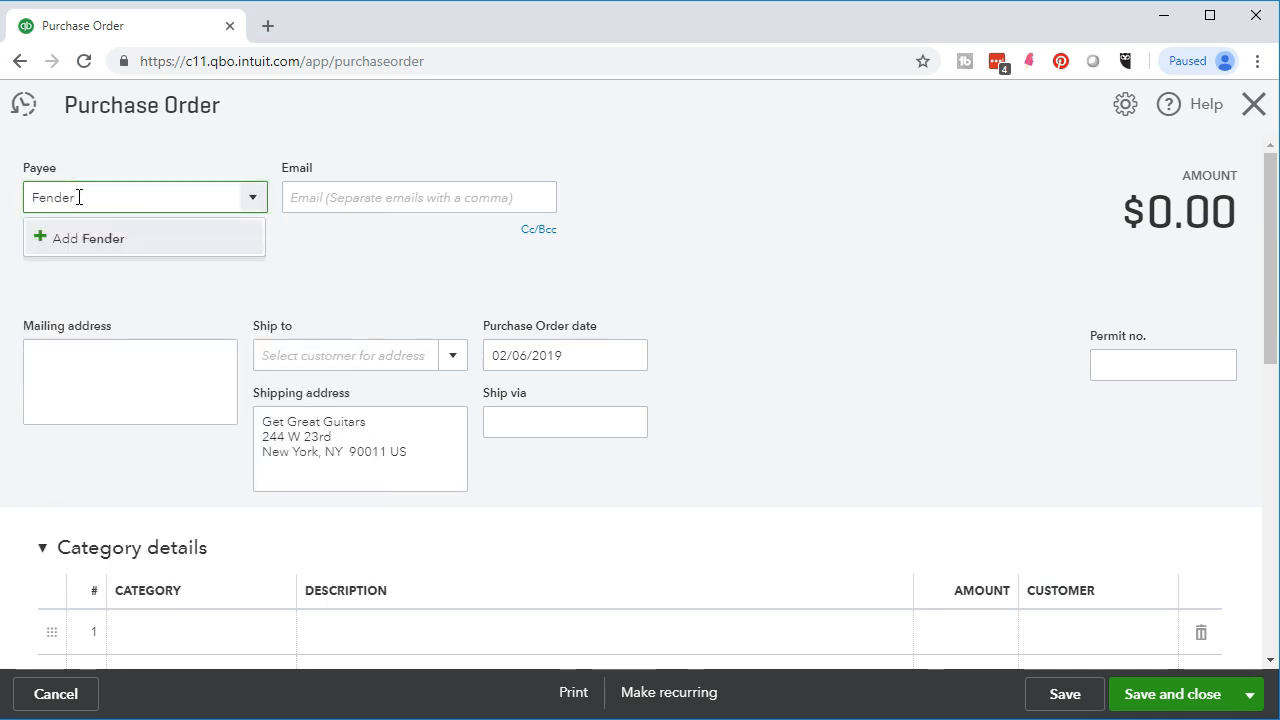
key(Return)
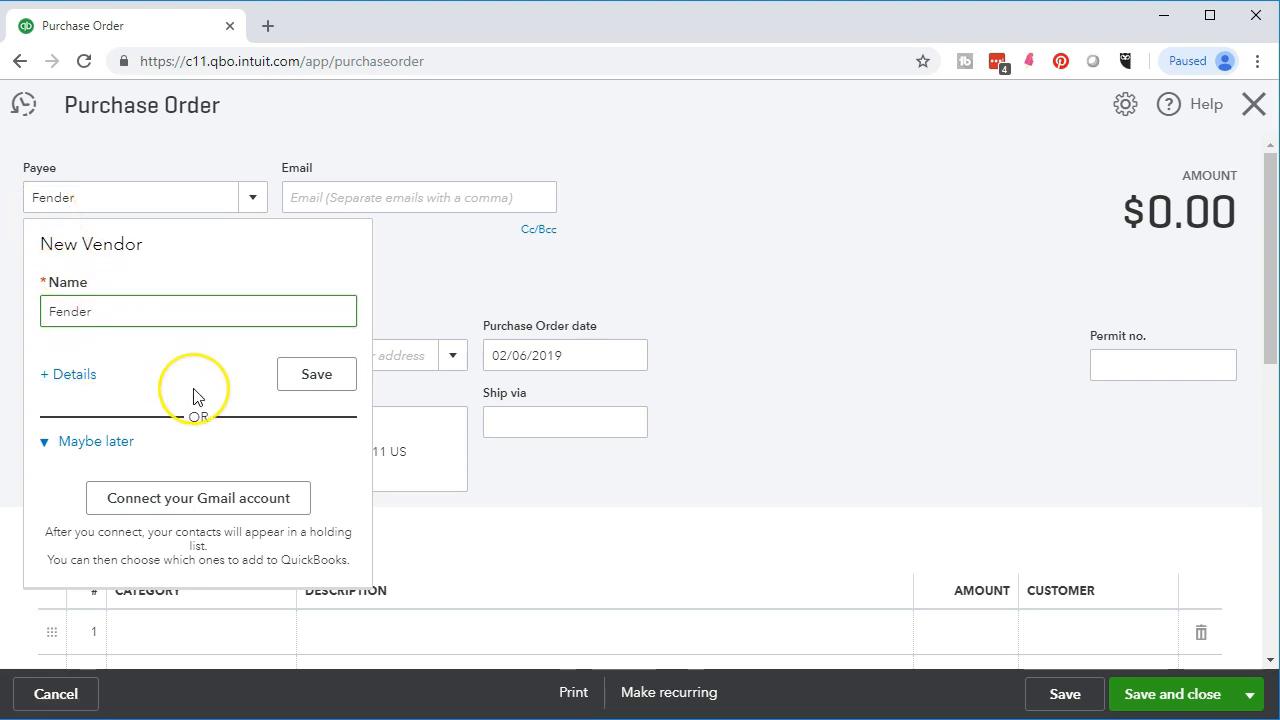
click(316, 376)
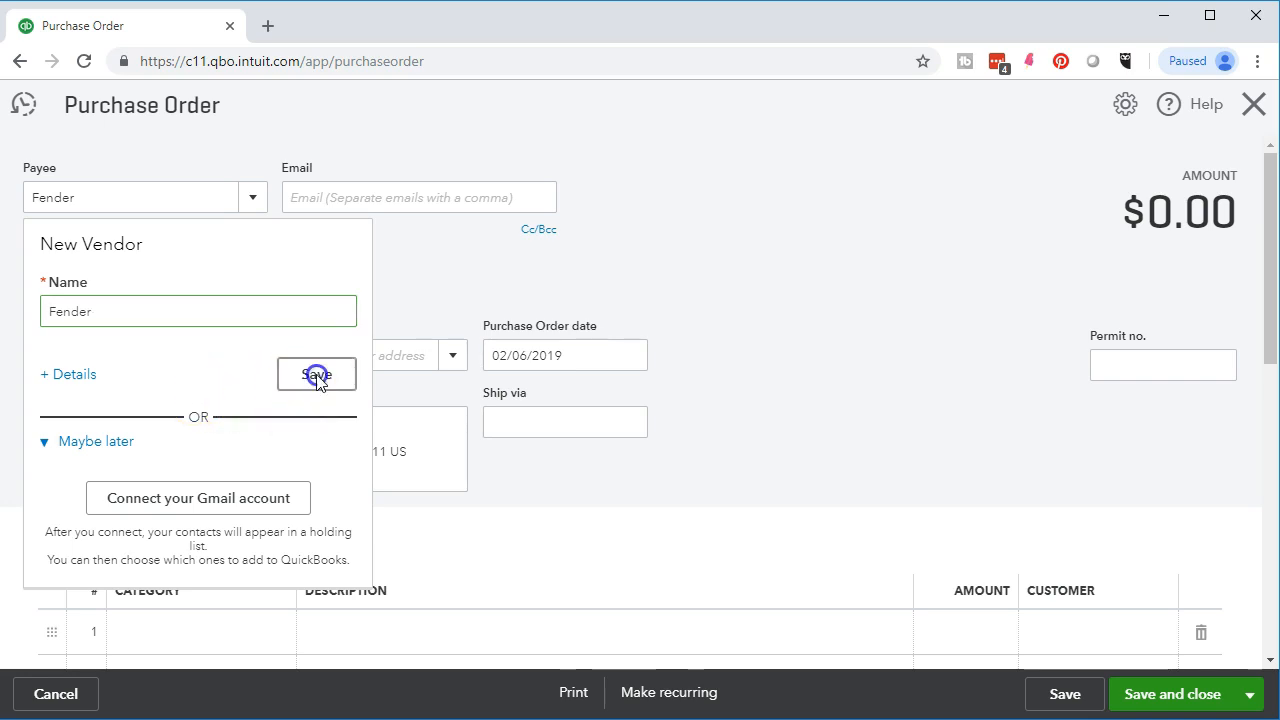
key(Tab)
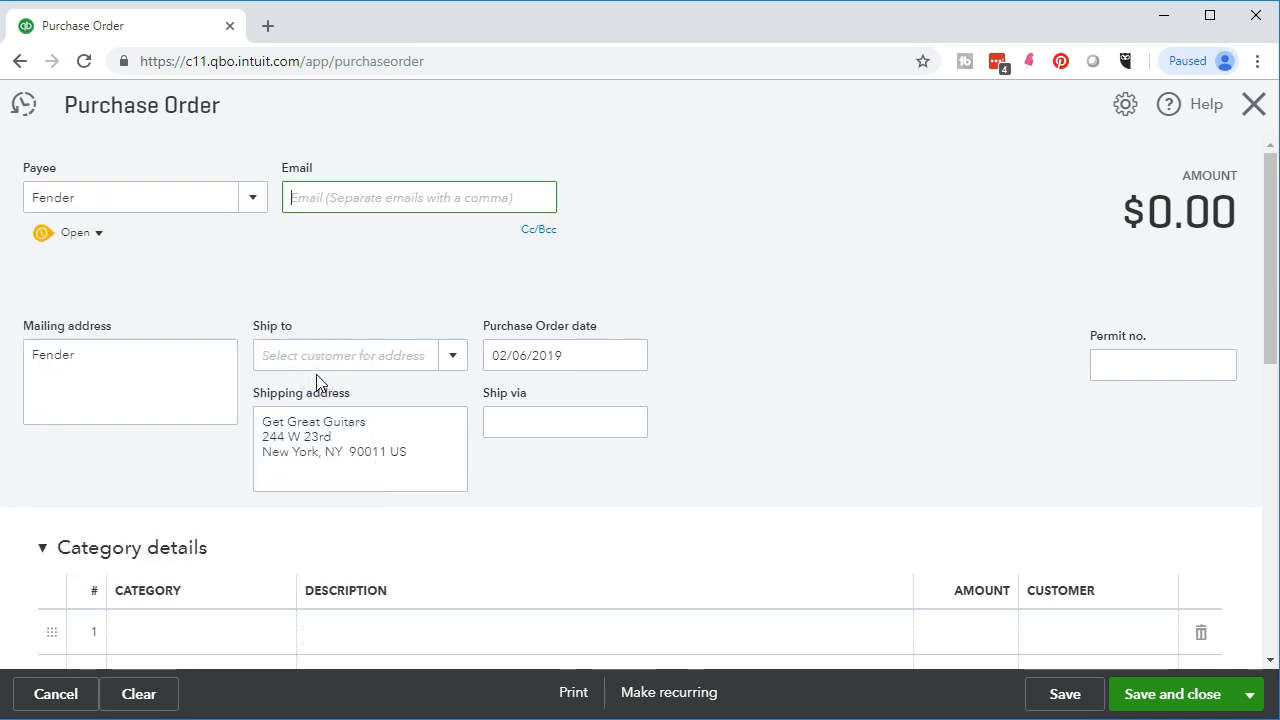
Set the purchase order date to 02/09/2019, keeping the default mailing and shipping addresses
click(138, 386)
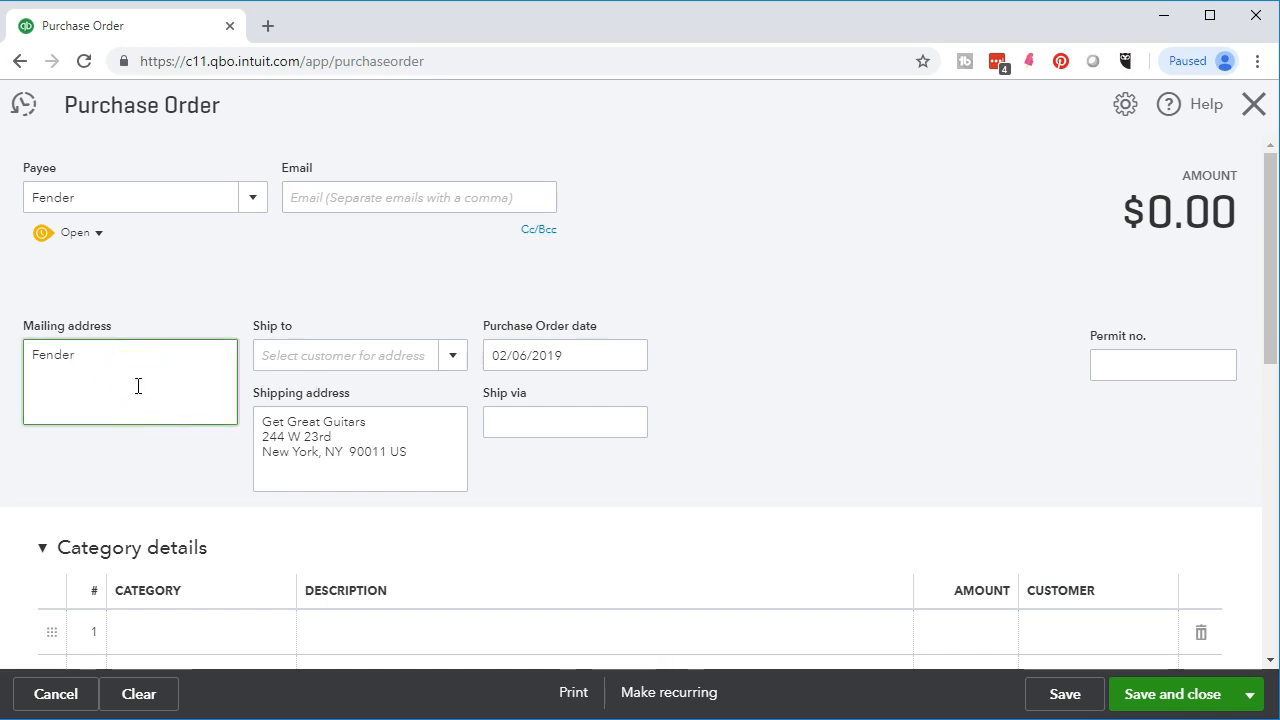
key(Tab)
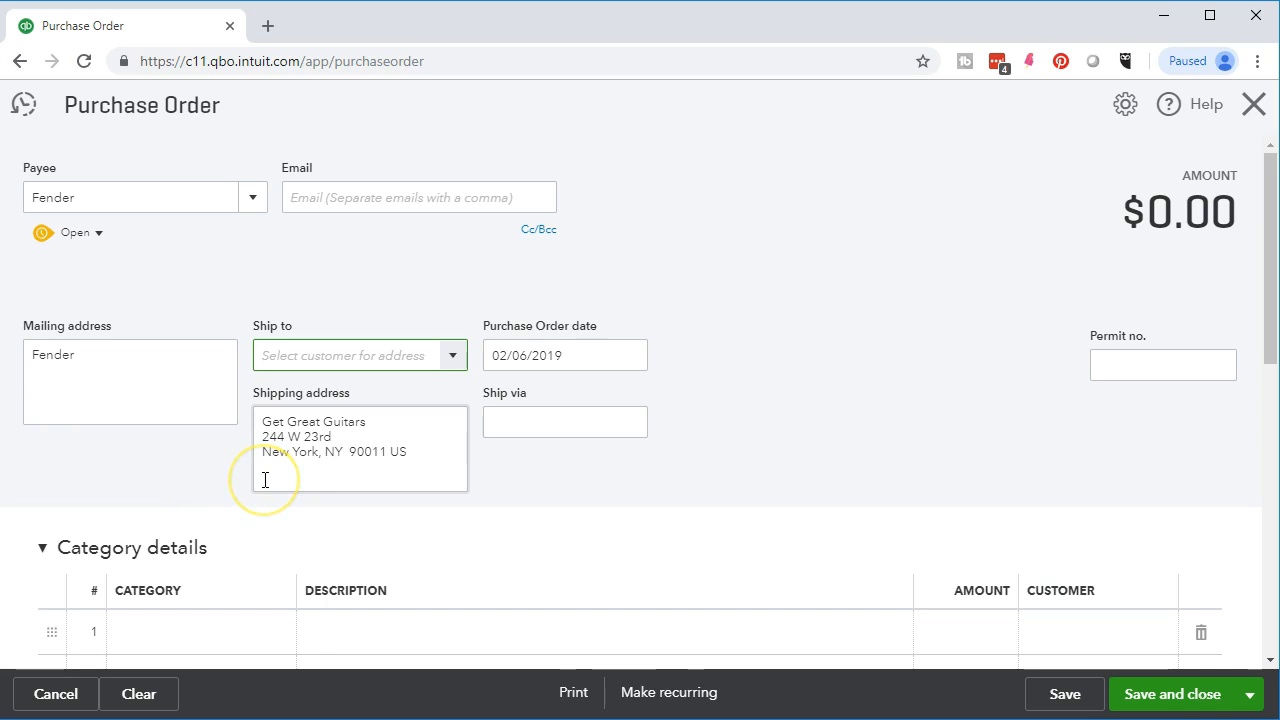
key(Tab)
key(Tab)
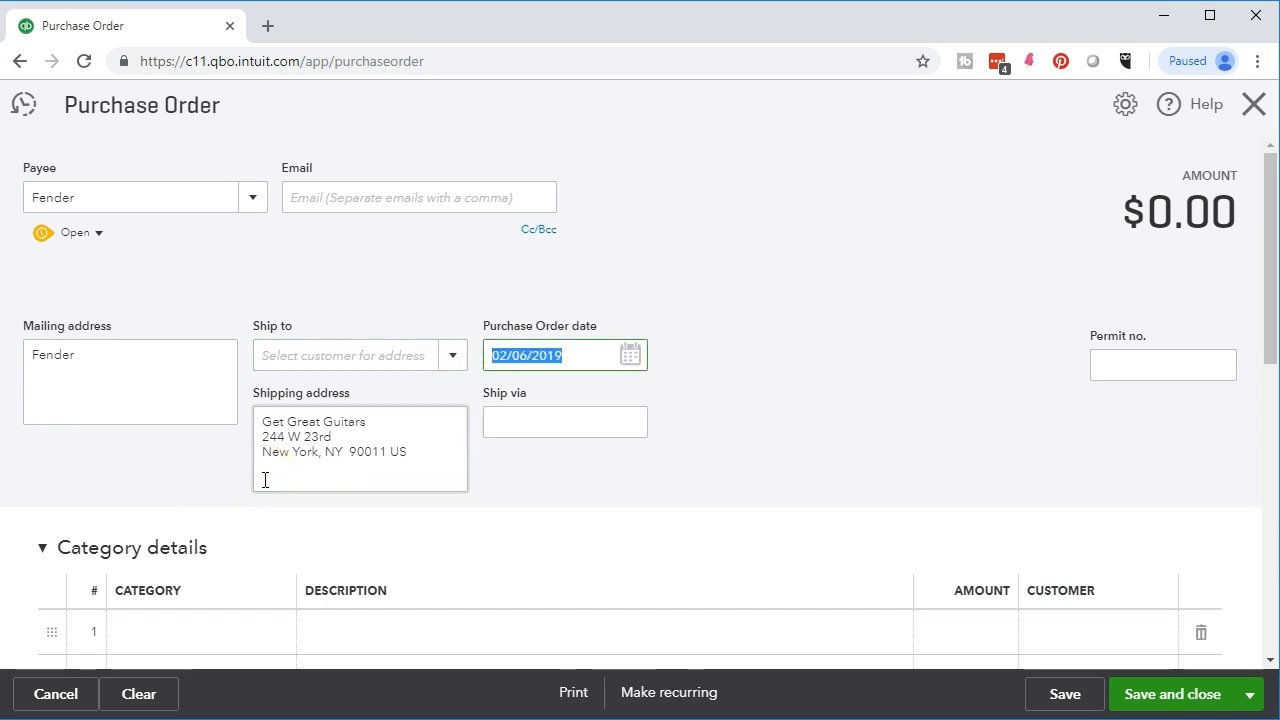
key(plus)
key(plus)
key(plus)
key(Tab)
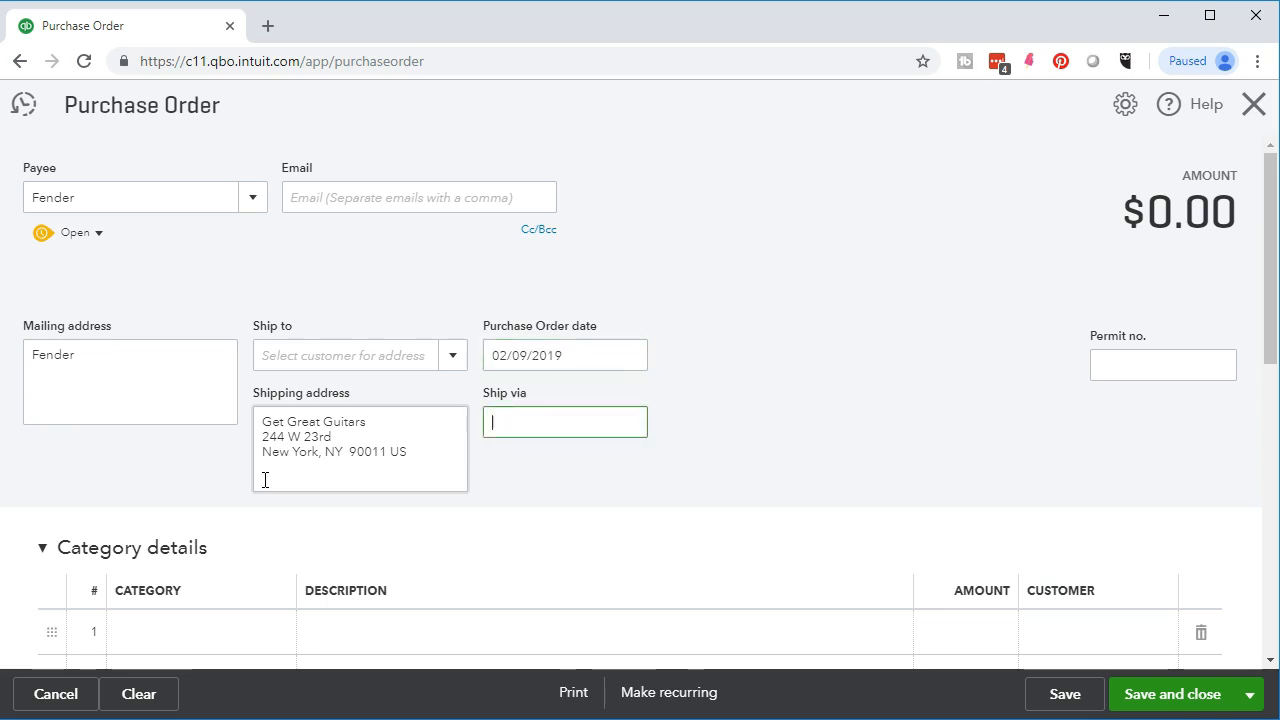
Collapse the Category details section of the purchase order
scroll(40, 366, down, 2)
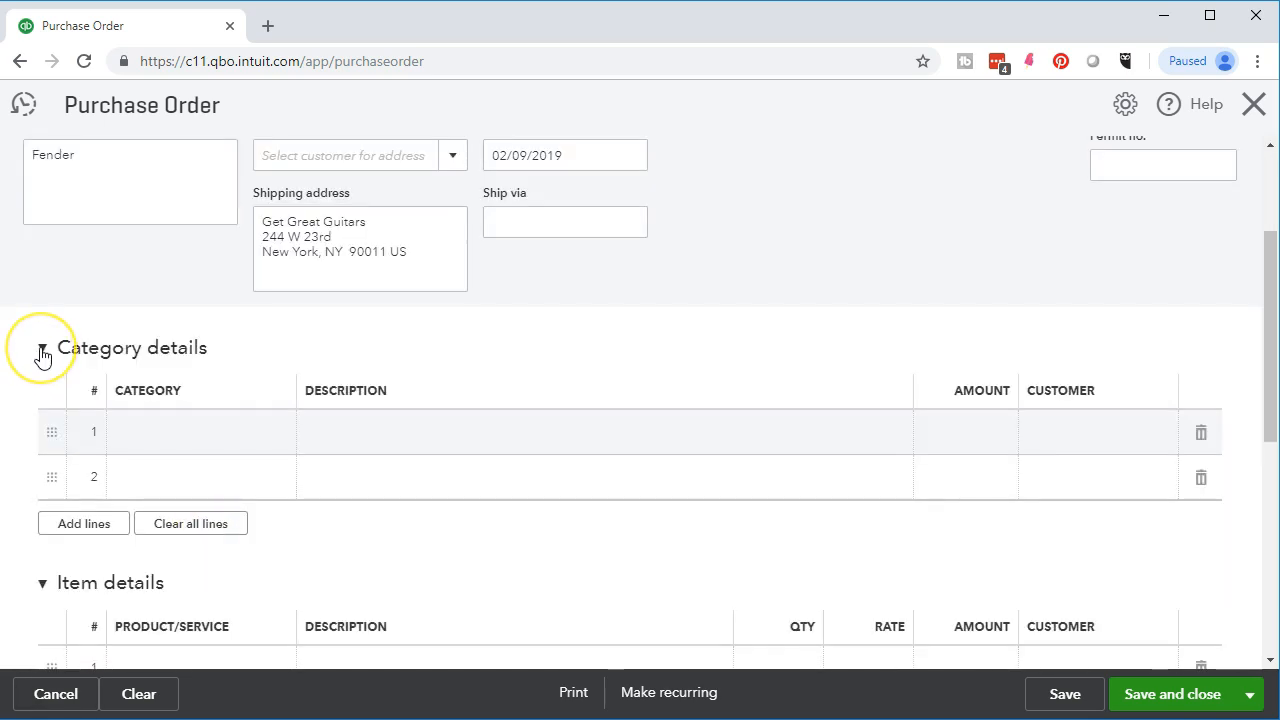
click(41, 350)
click(30, 461)
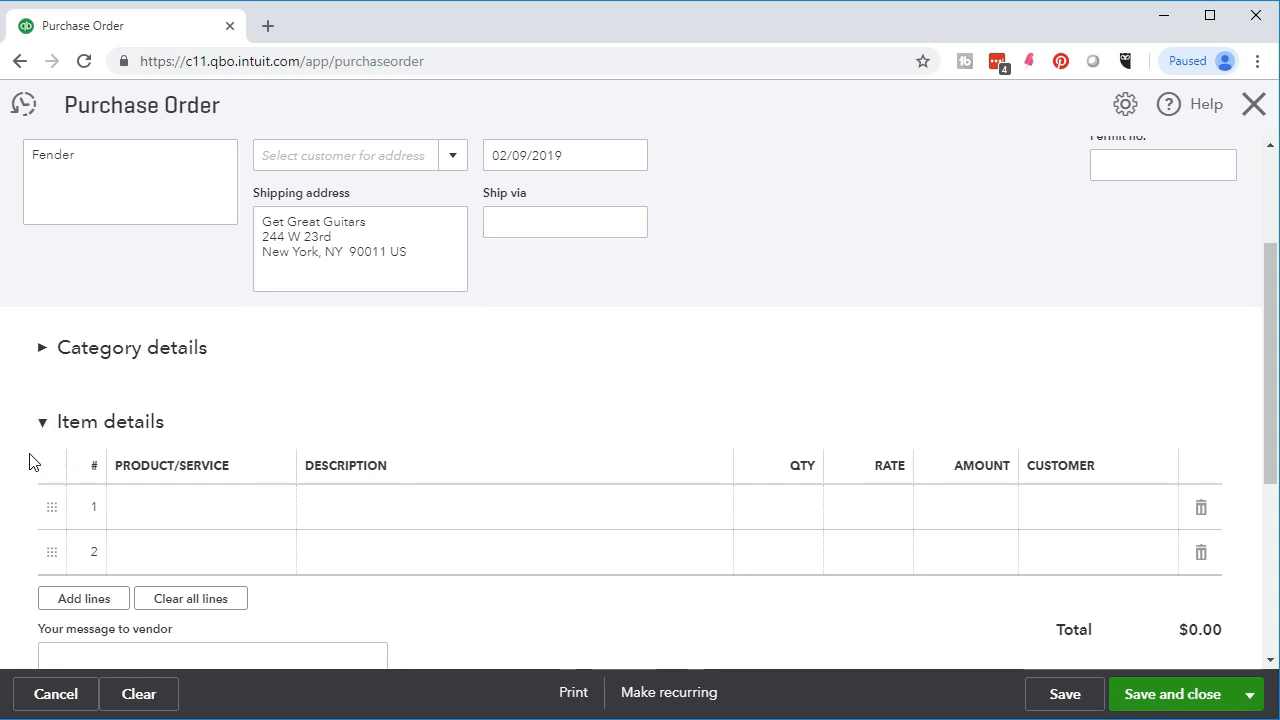
scroll(30, 461, down, 1)
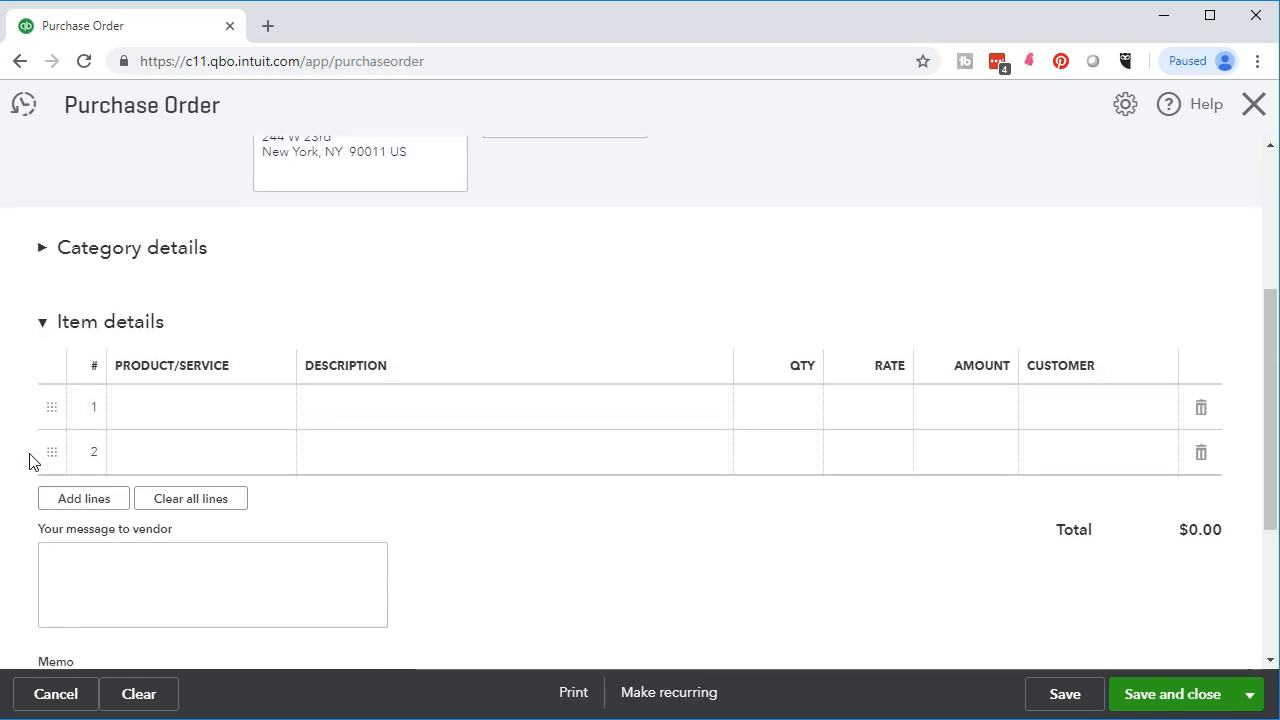
click(215, 410)
click(271, 408)
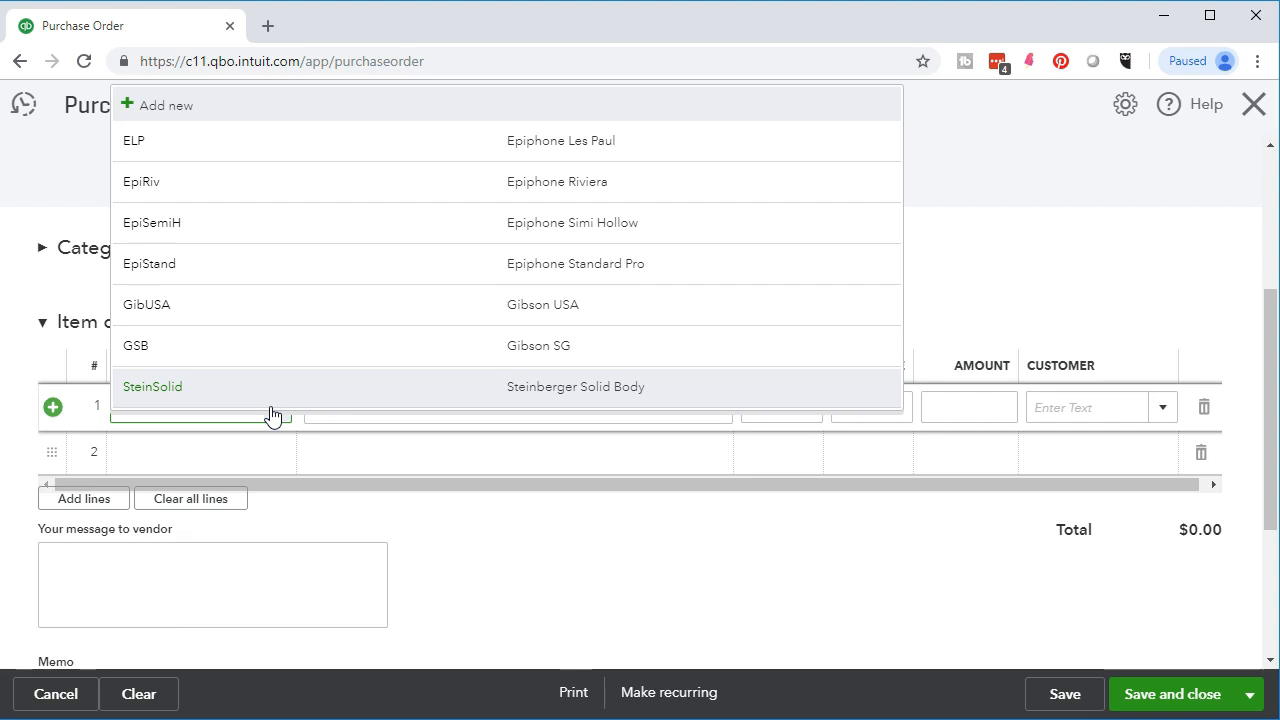
click(216, 422)
click(297, 466)
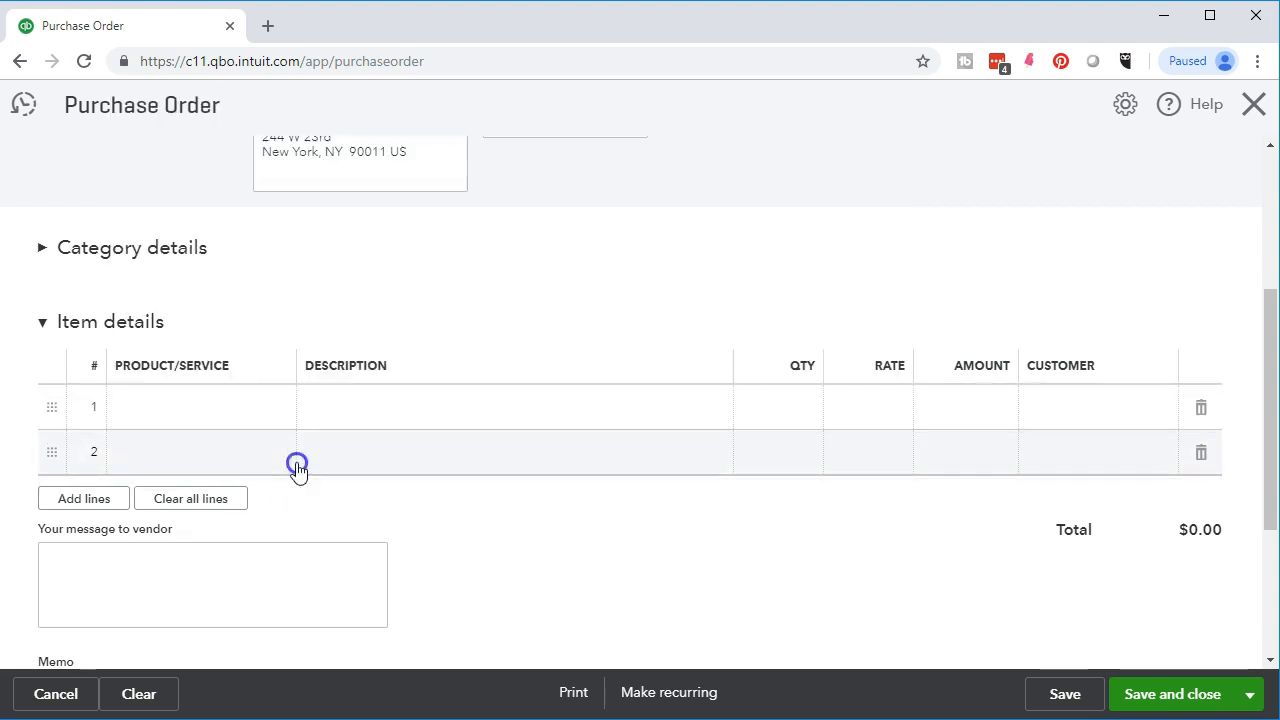
Add a new product named SQ on the first item line and make it an Inventory type
click(165, 397)
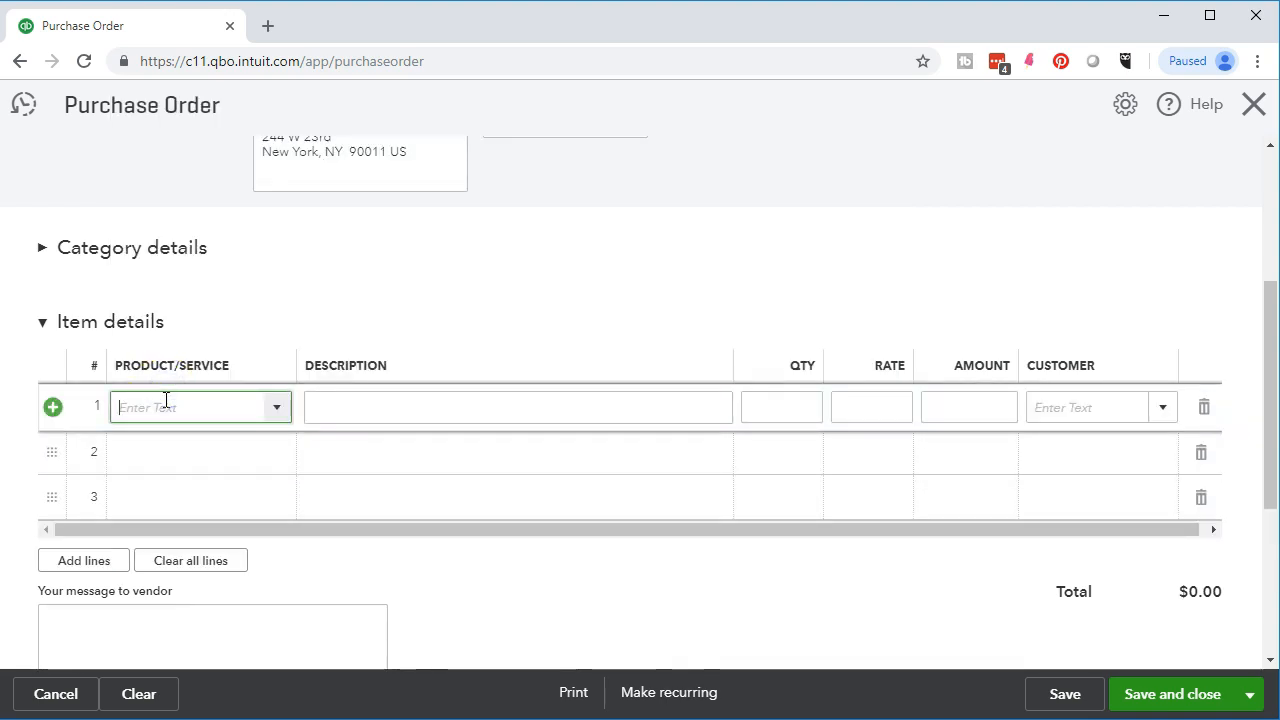
text(S)
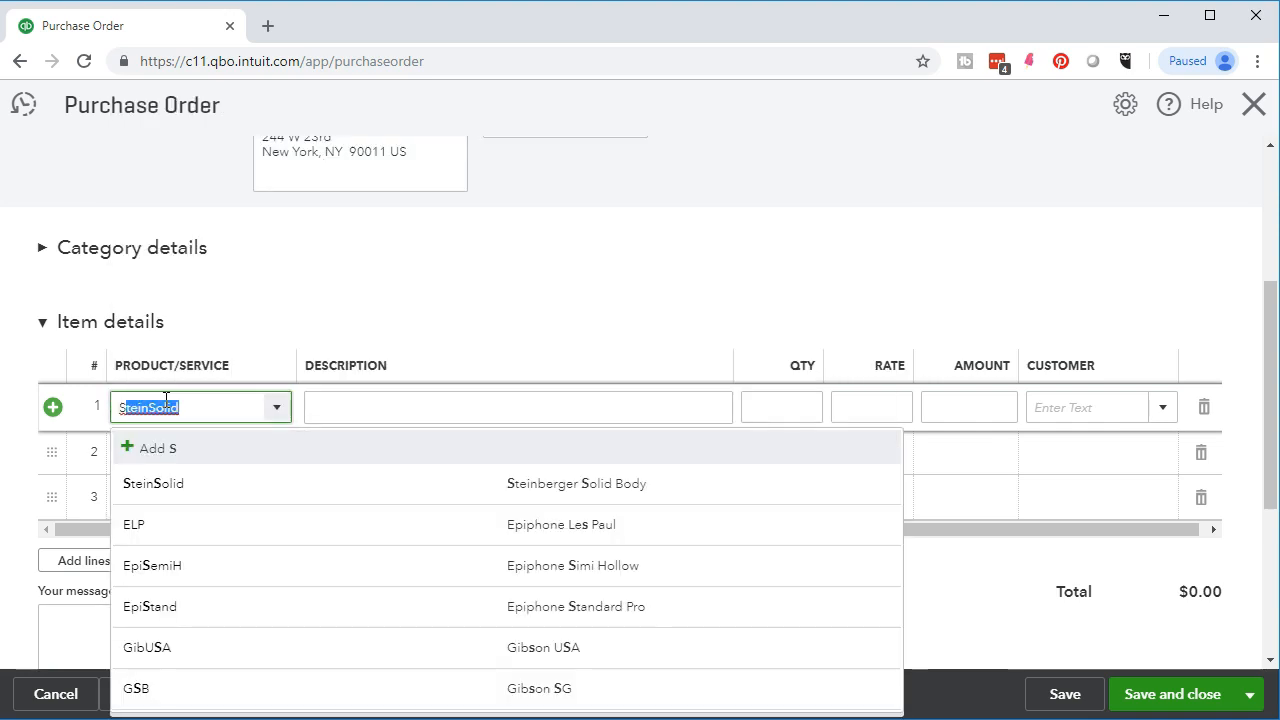
text(Q)
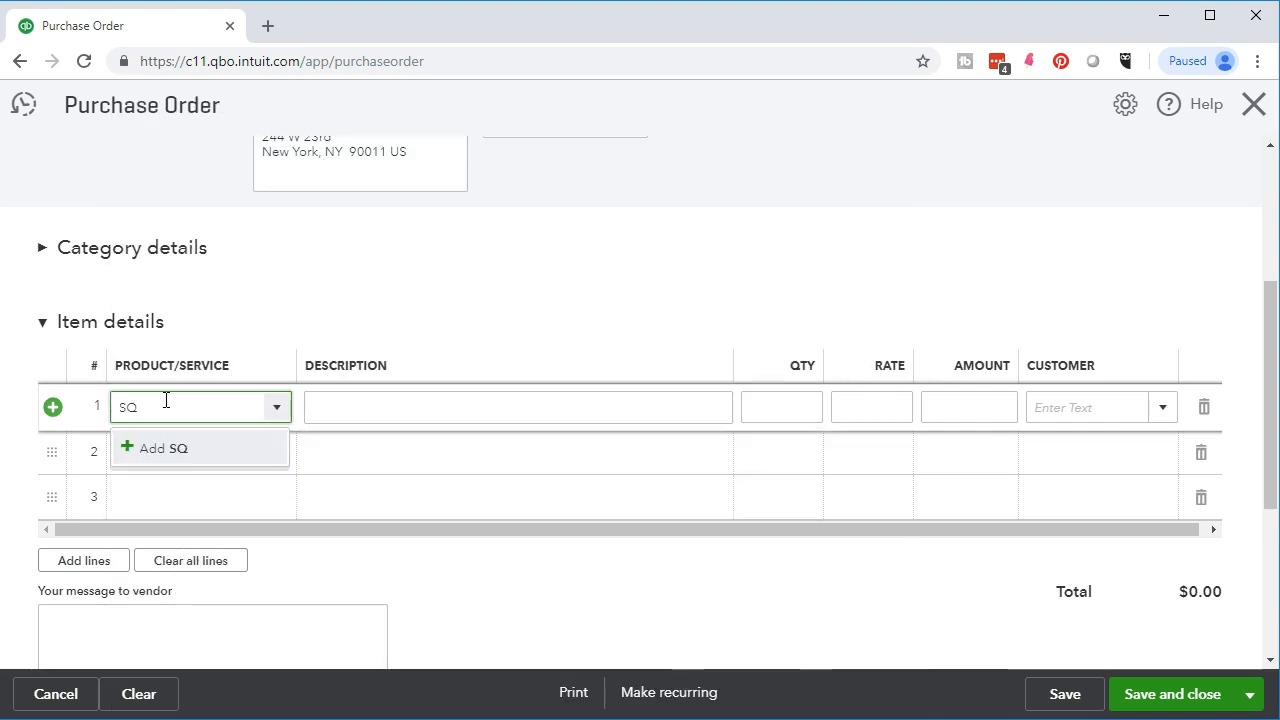
click(165, 405)
key(Return)
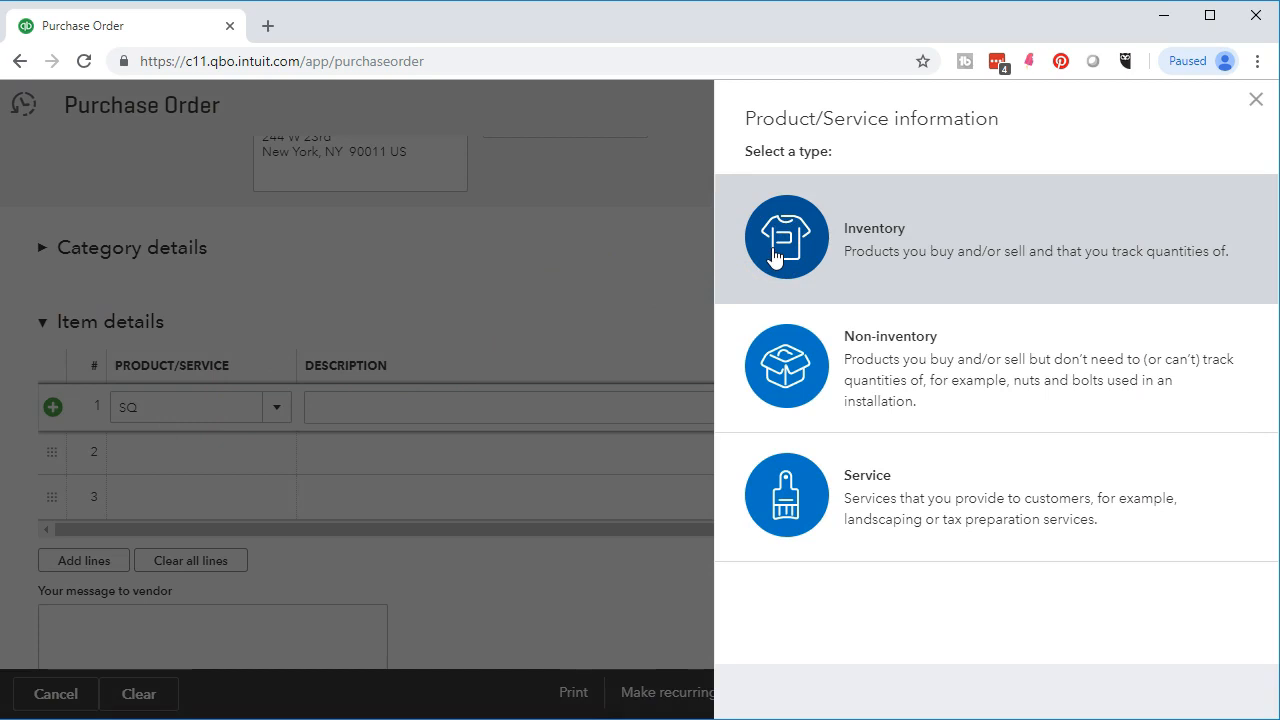
click(775, 257)
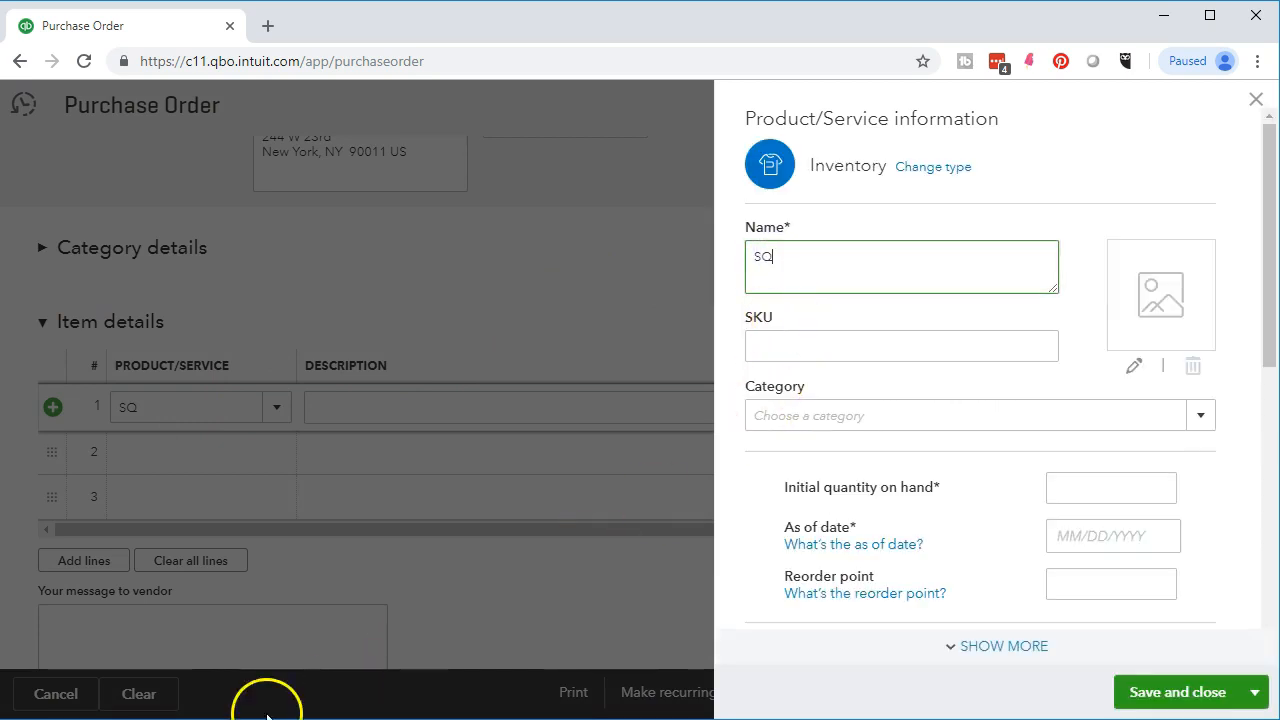
Set the SQ product's initial quantity on hand to 0 and its as-of date to 01/01/2019
scroll(874, 518, down, 1)
click(1091, 389)
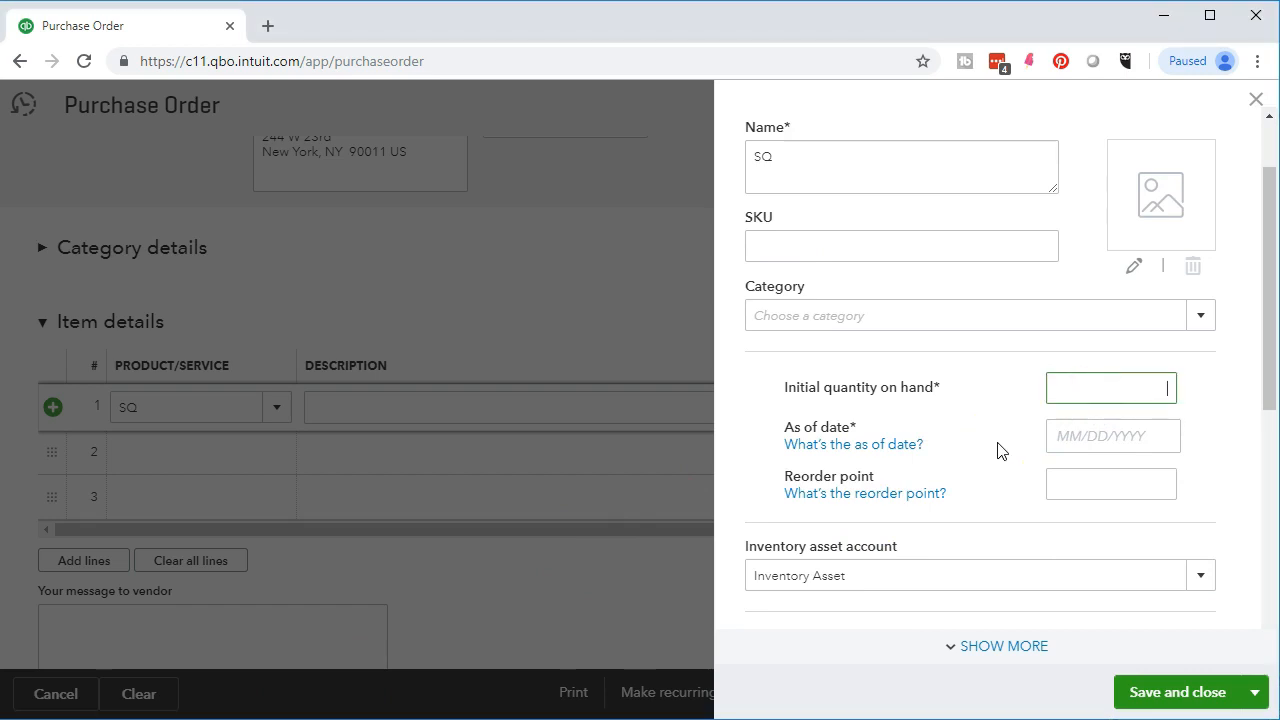
text(0)
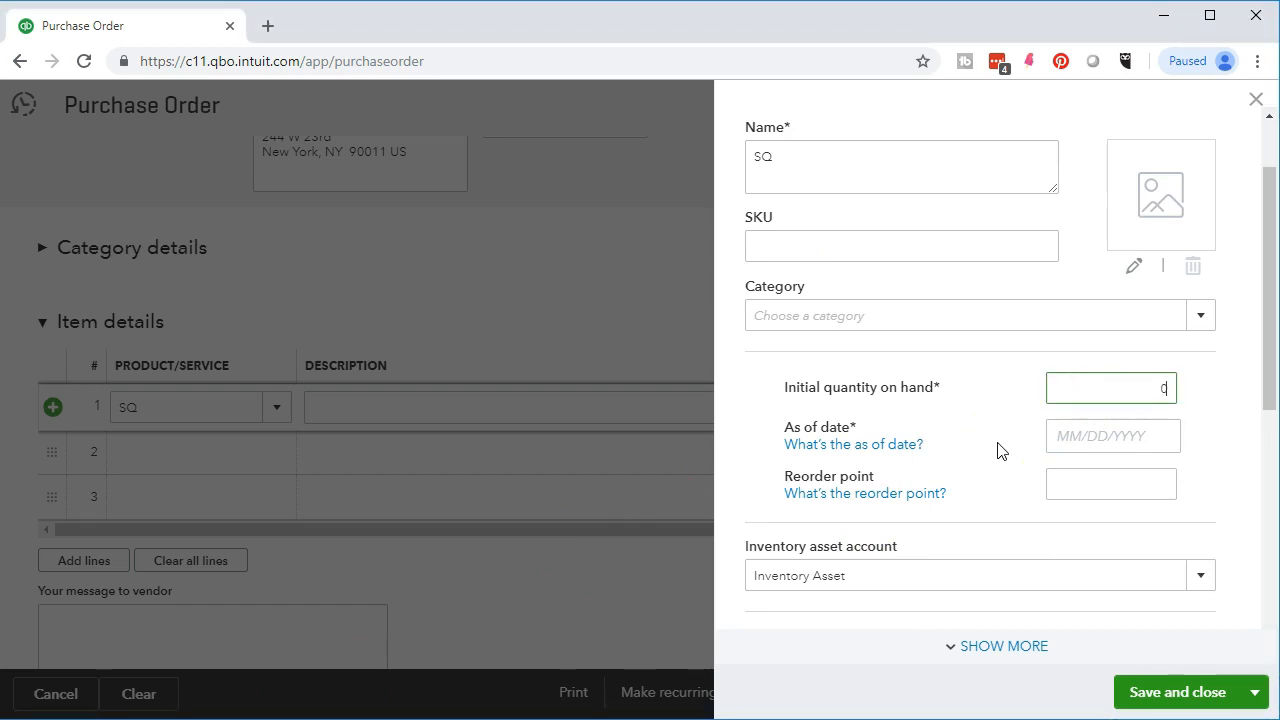
click(1073, 437)
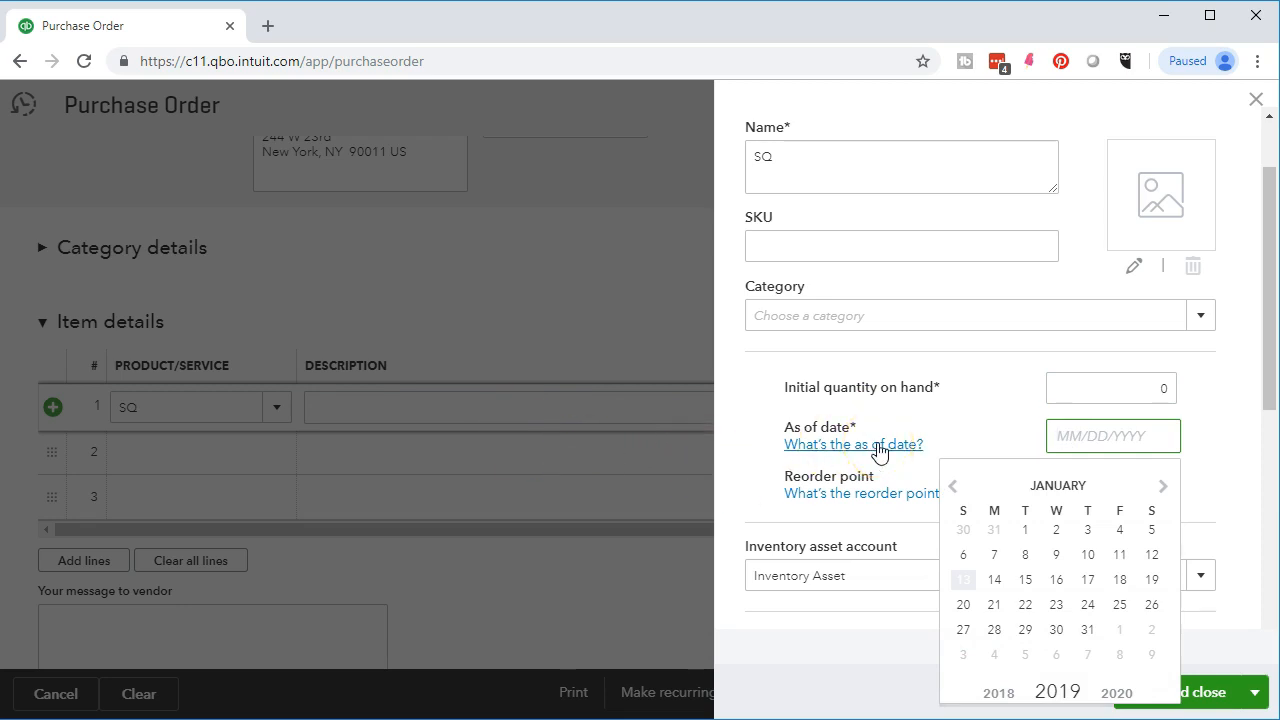
text(010119)
key(Tab)
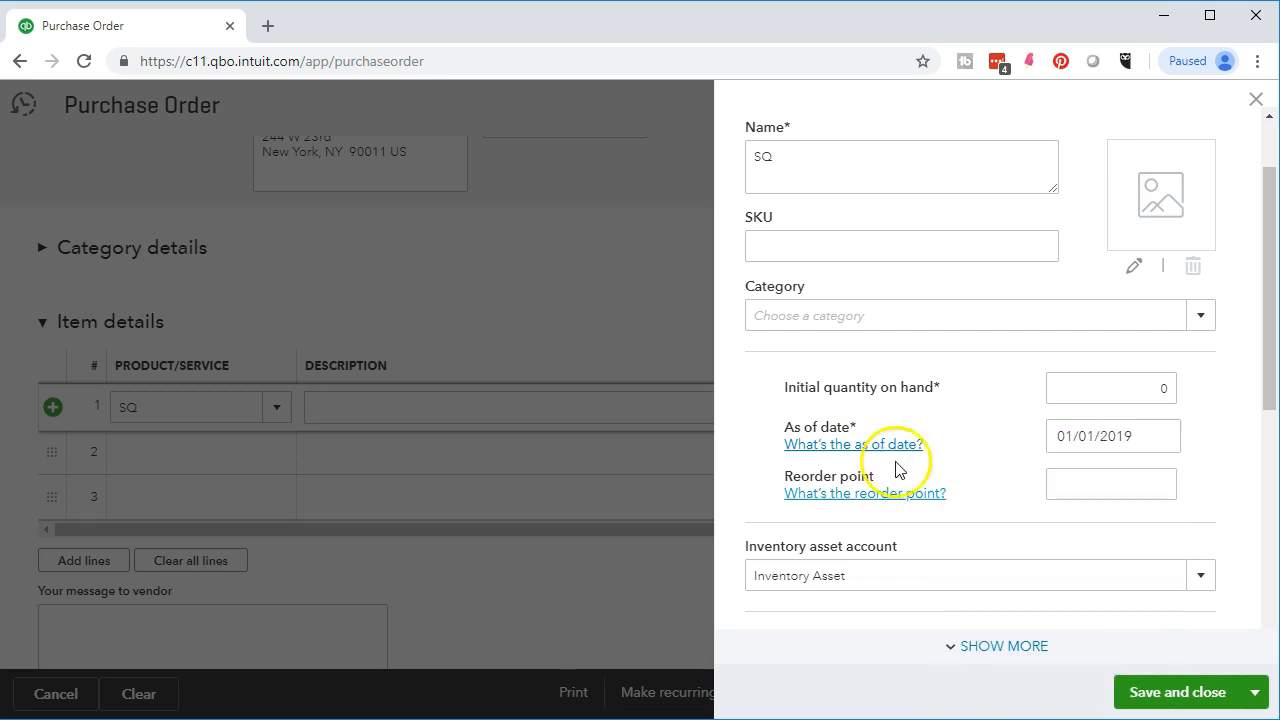
click(1062, 484)
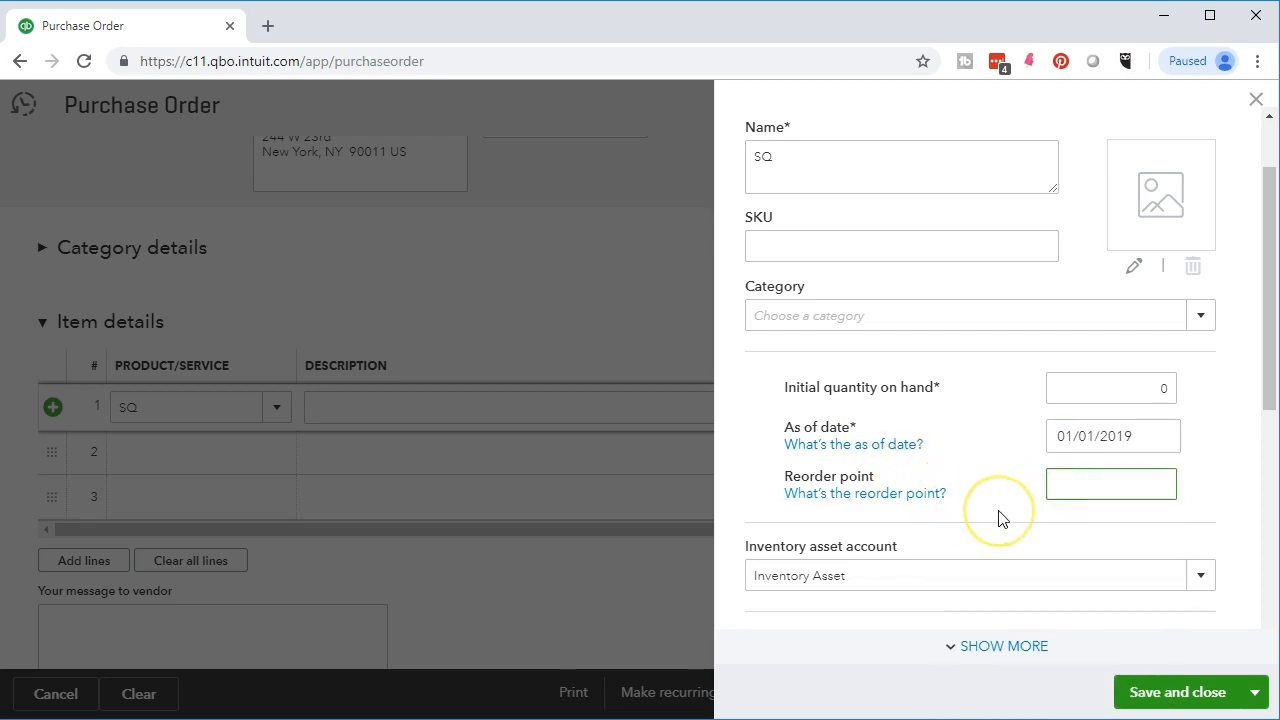
Enter Squier as the product's sales description and set its sales price/rate to 244
scroll(1002, 518, down, 1)
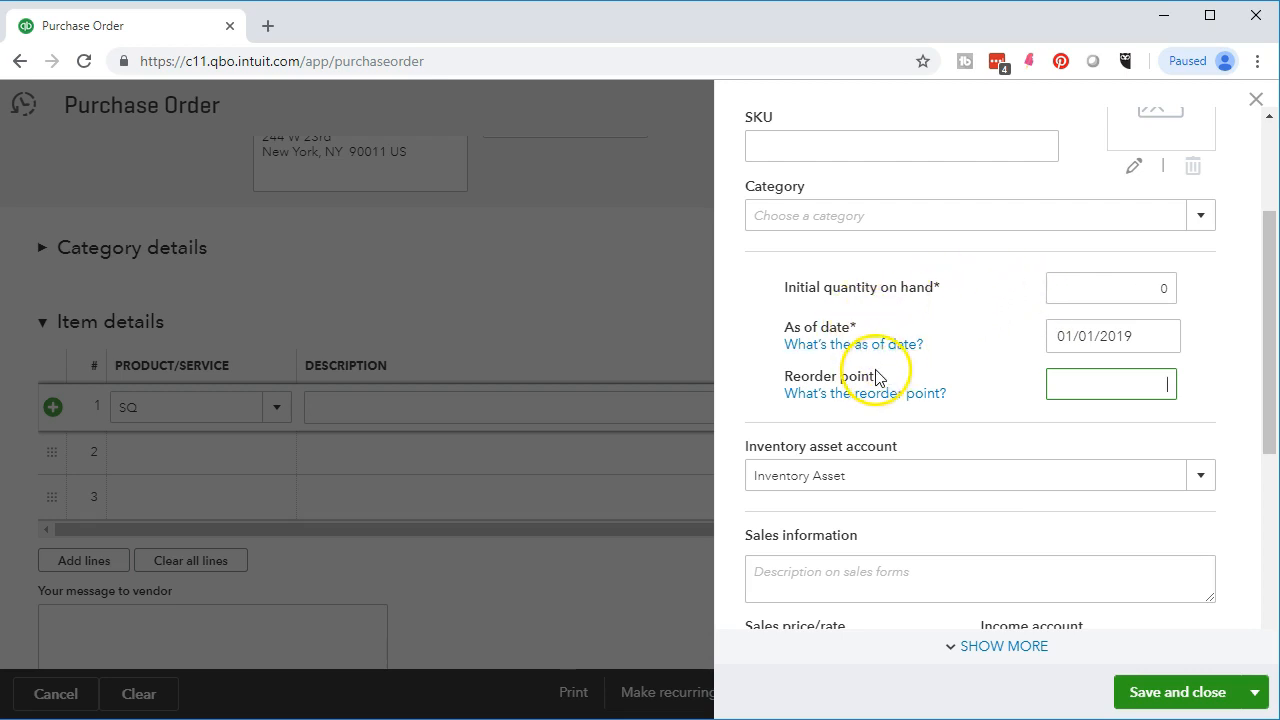
scroll(897, 397, down, 1)
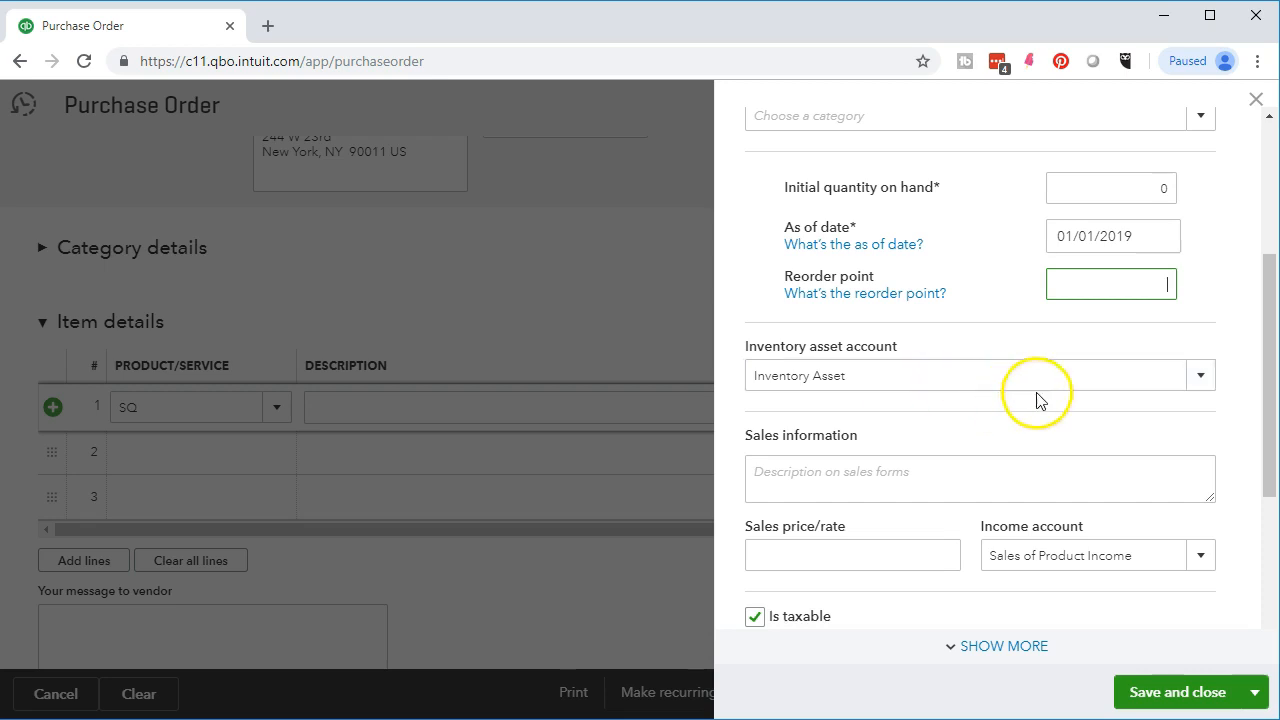
click(1202, 384)
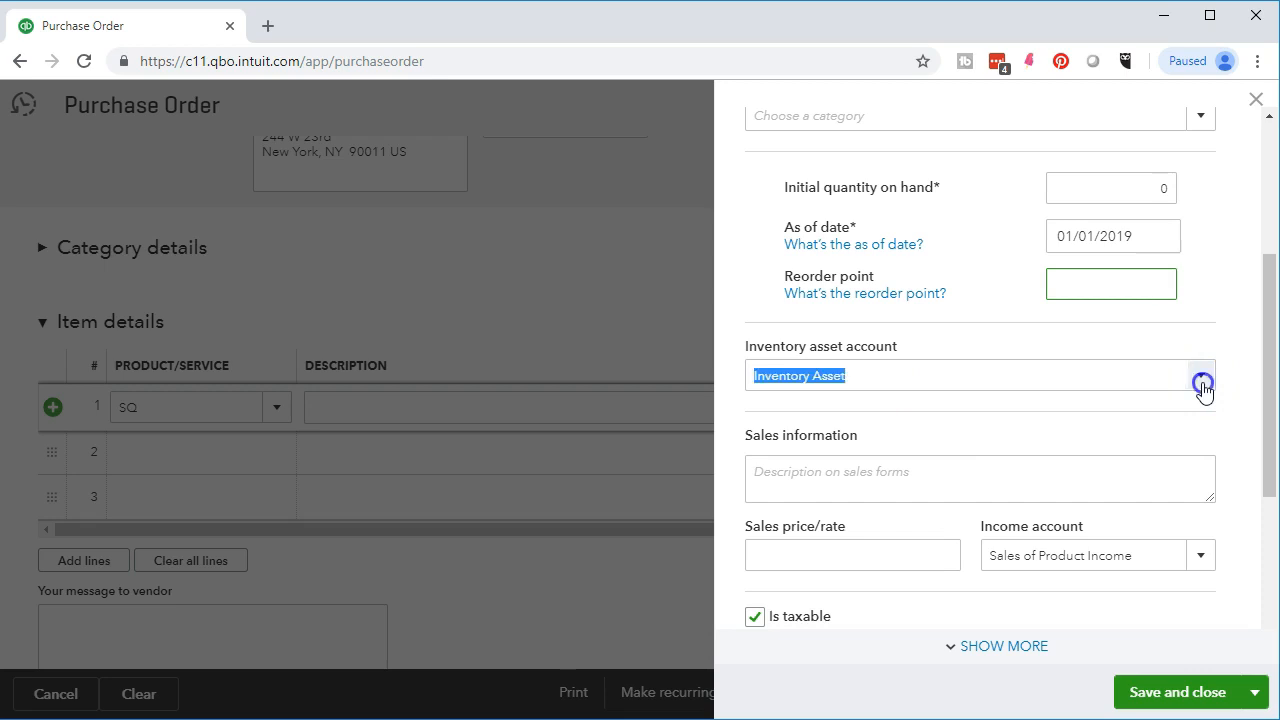
click(1203, 389)
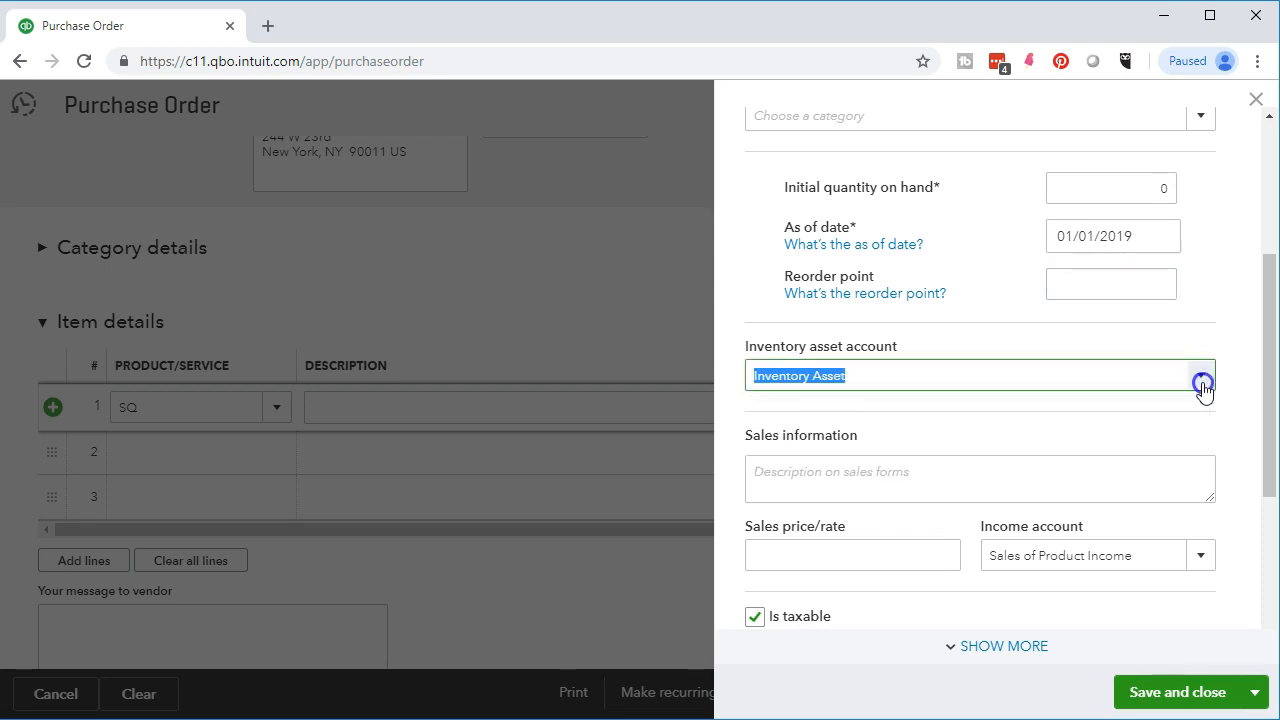
click(866, 487)
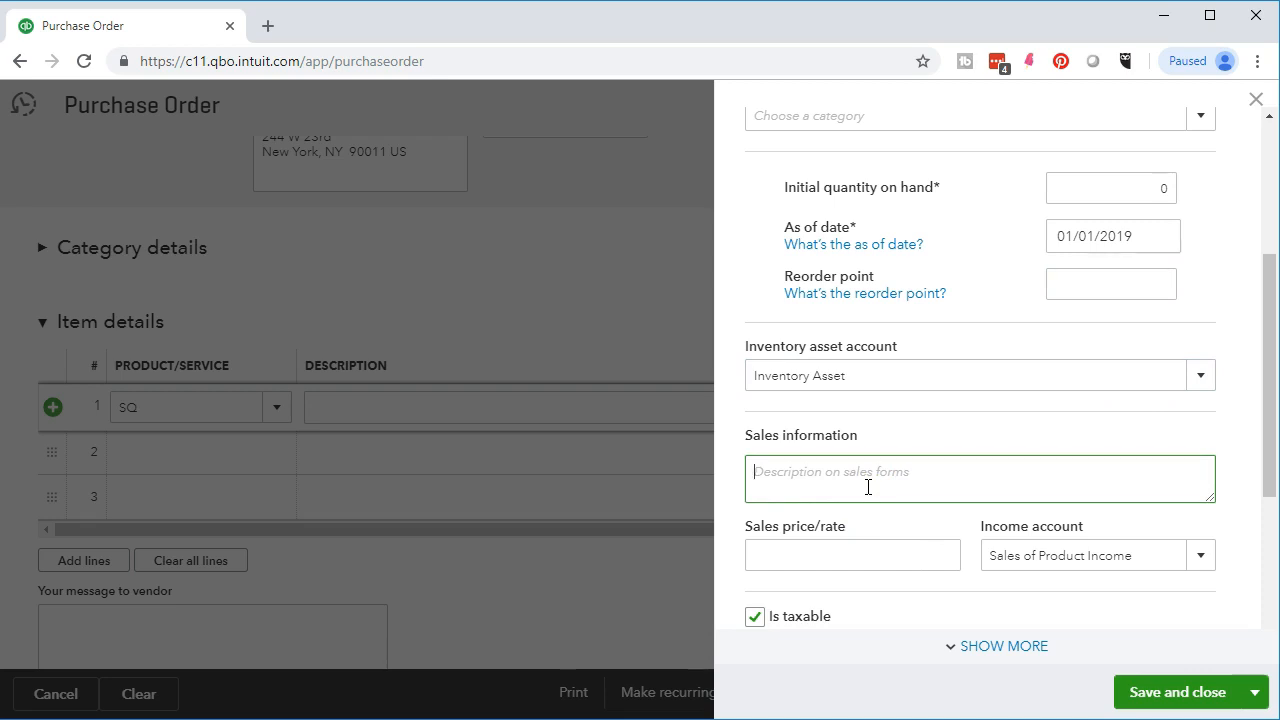
text(Squer)
key(BackSpace)
key(BackSpace)
text(uier)
click(800, 557)
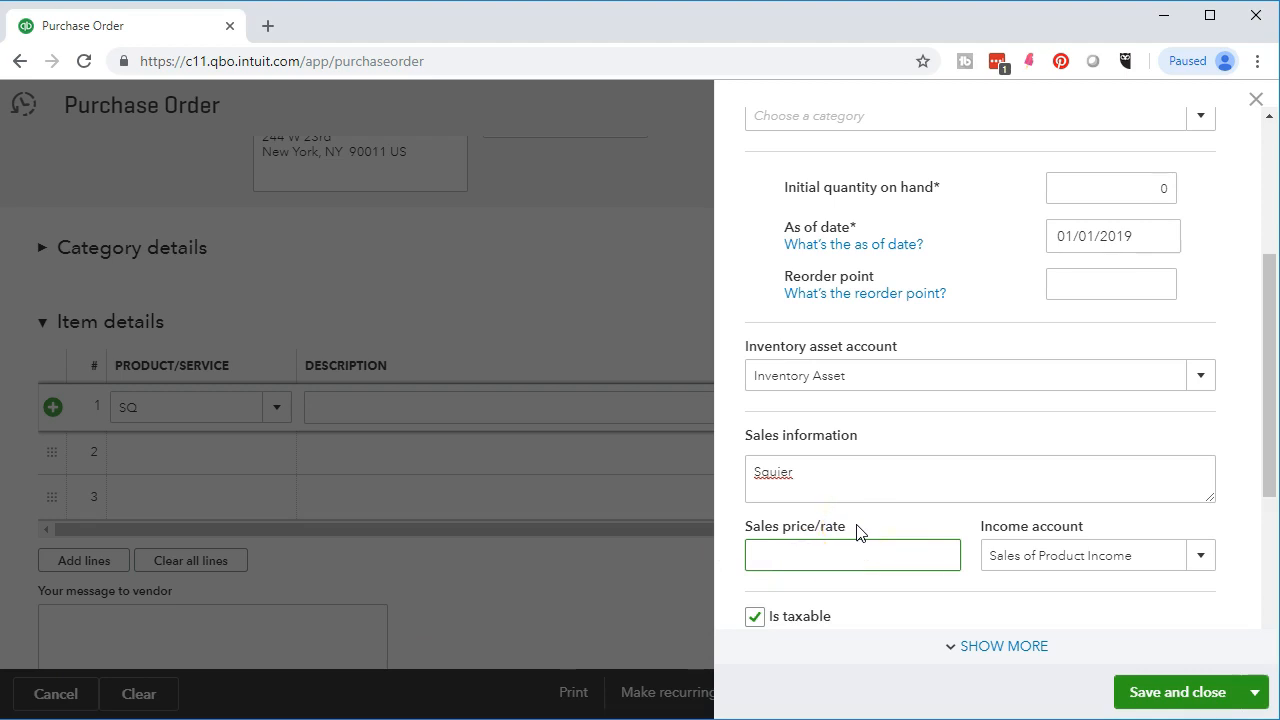
text(244)
key(Tab)
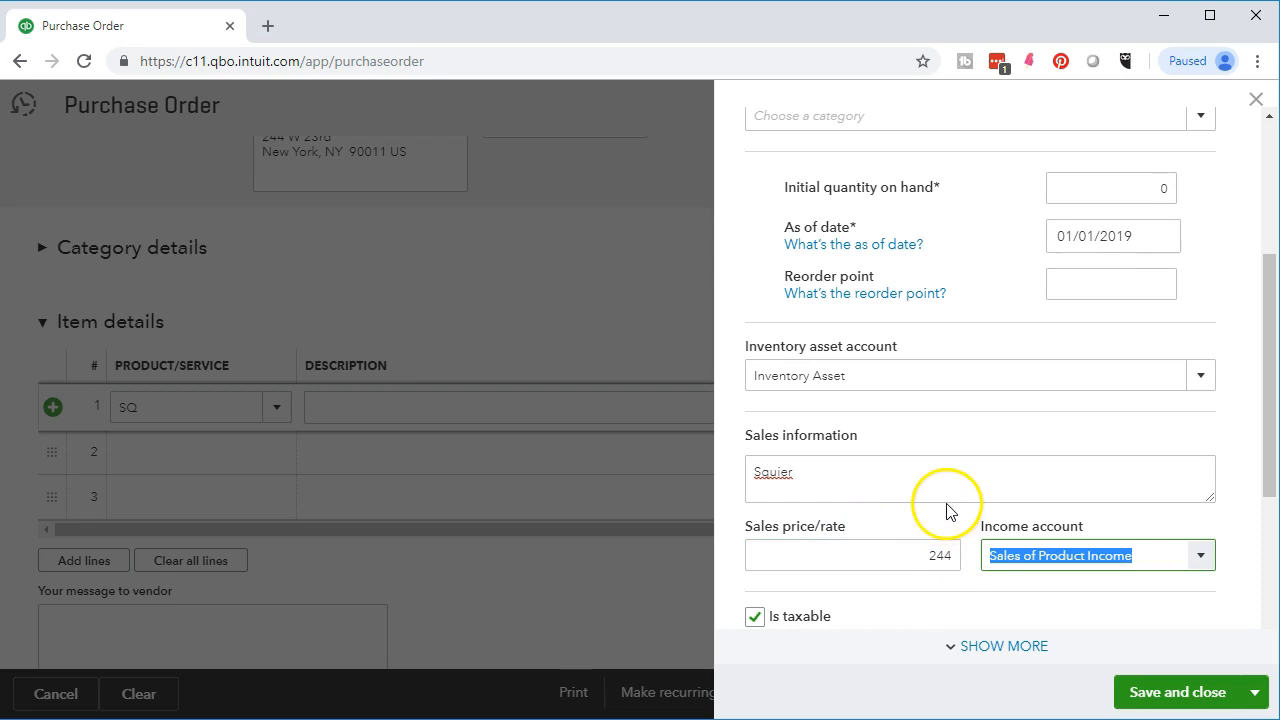
Choose Sales of Product Income as the SQ product's income account
scroll(940, 505, down, 1)
click(1198, 463)
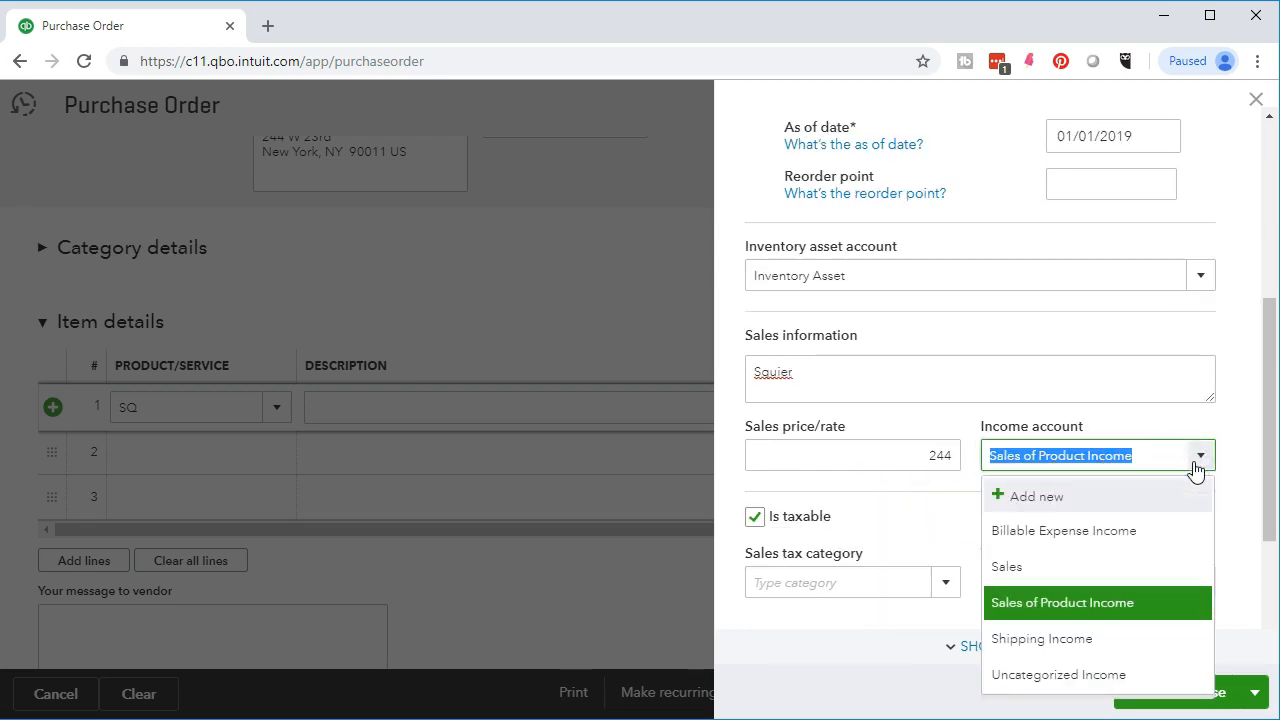
click(1137, 608)
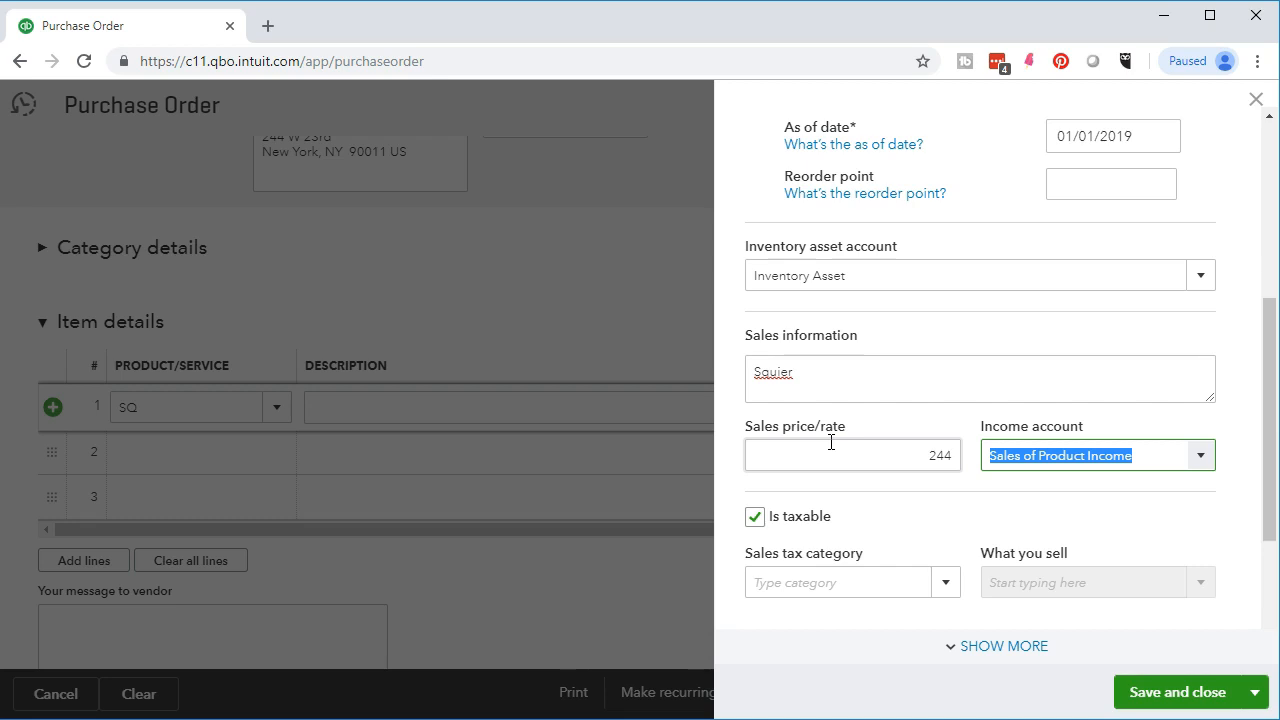
Set the product's sales tax category to Retail and what you sell to Taxable Retail Items
scroll(831, 442, down, 1)
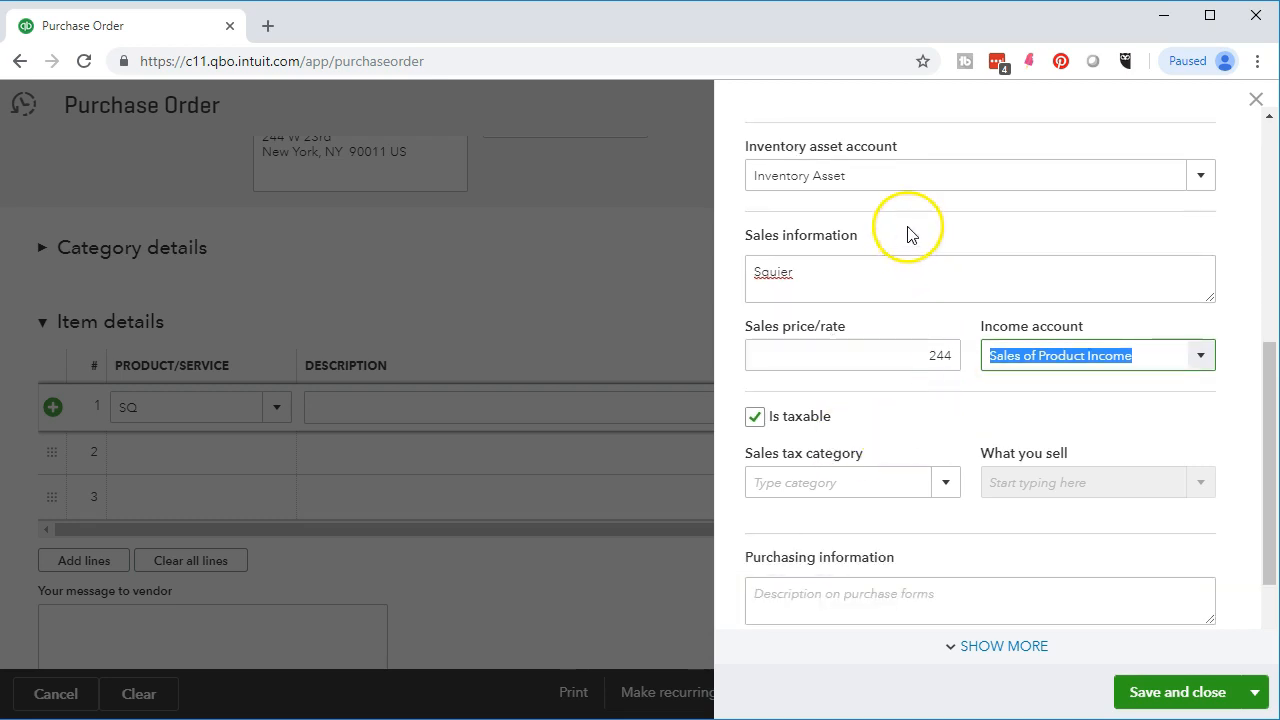
scroll(951, 390, down, 1)
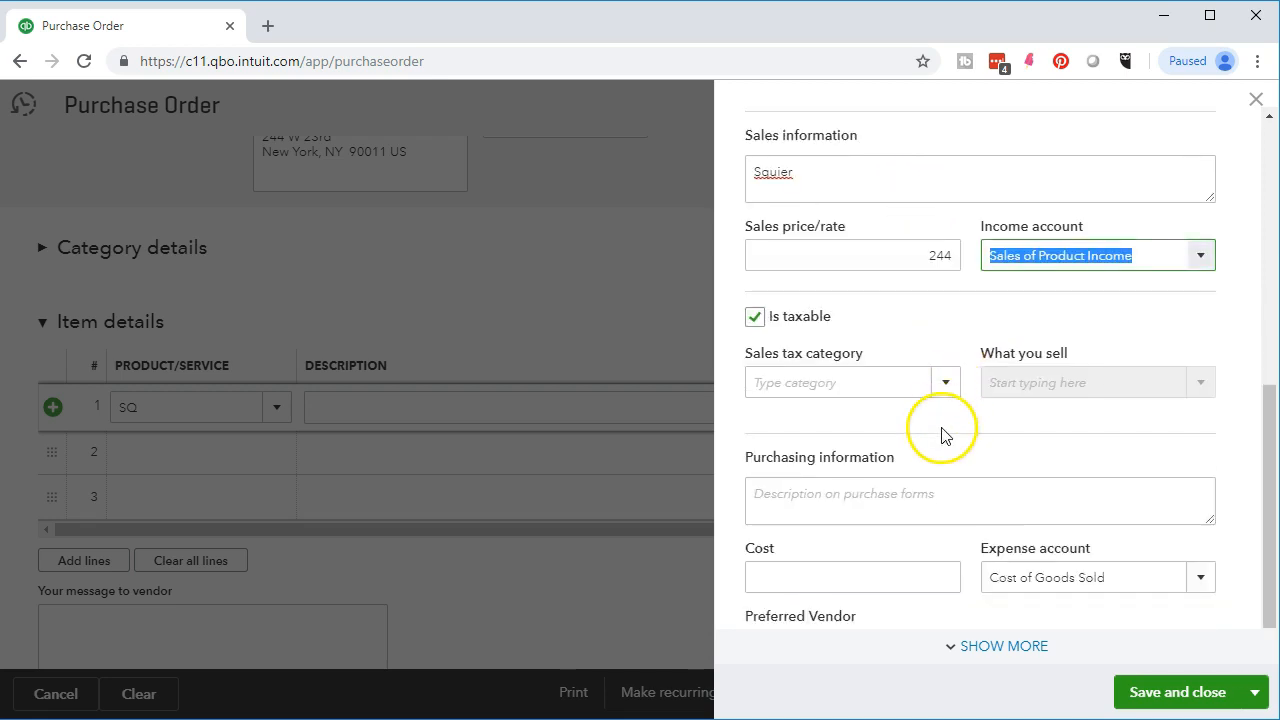
click(946, 383)
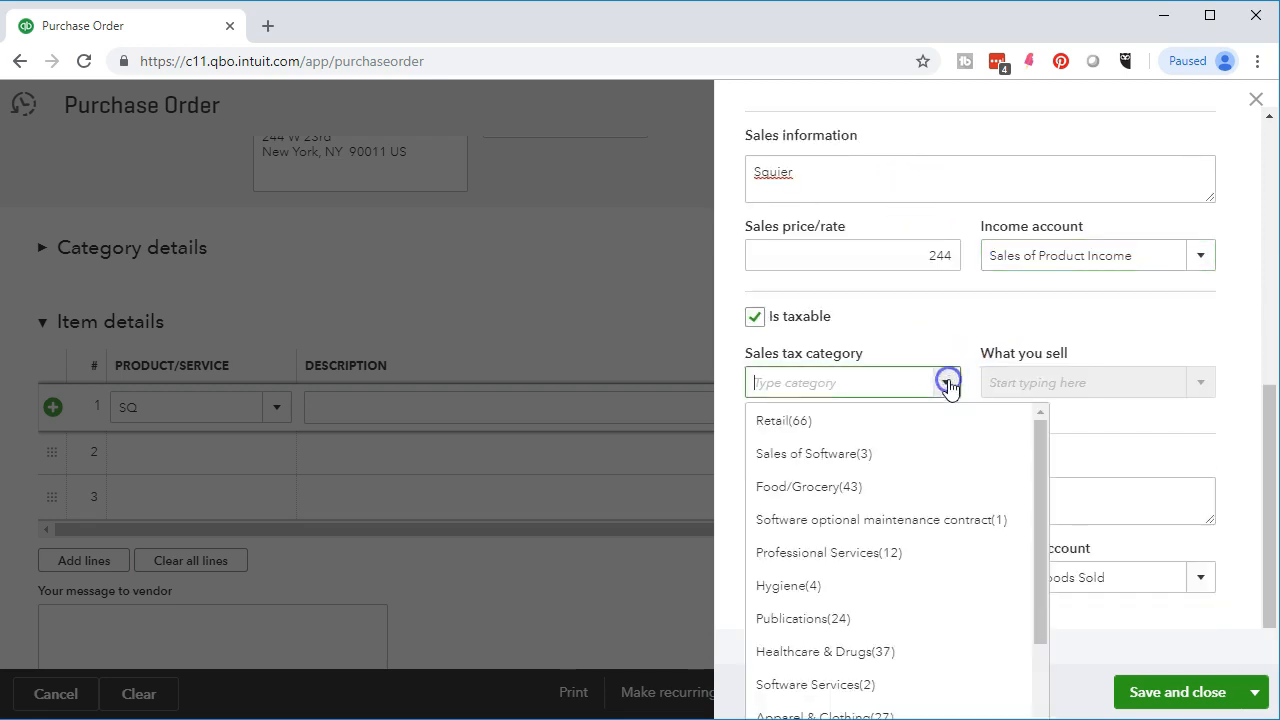
click(863, 384)
text(ret)
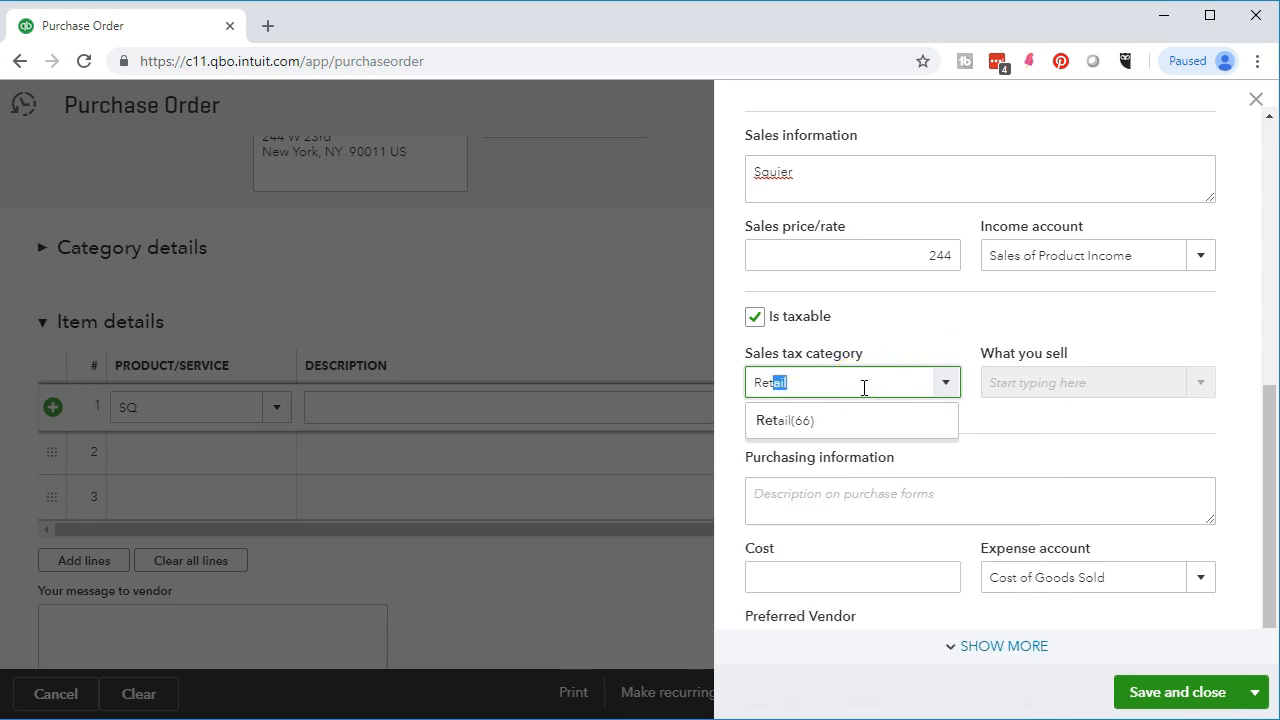
key(Return)
key(Tab)
click(1030, 381)
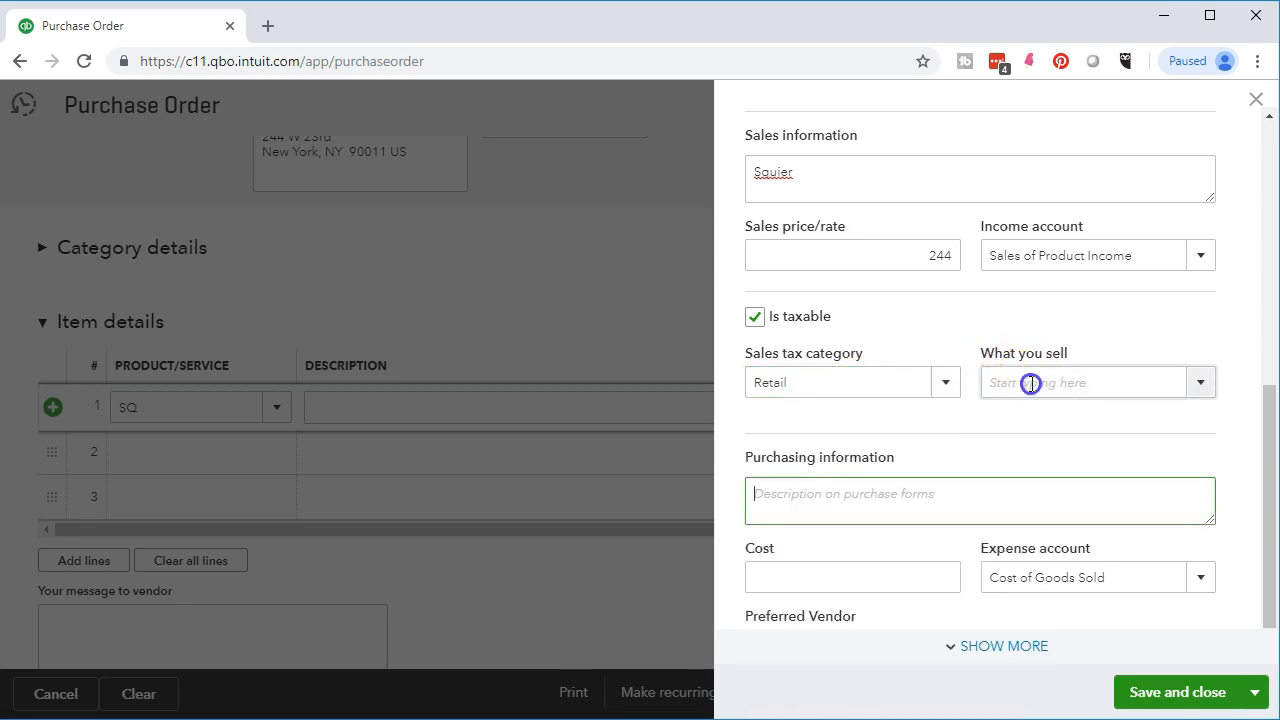
text(tax)
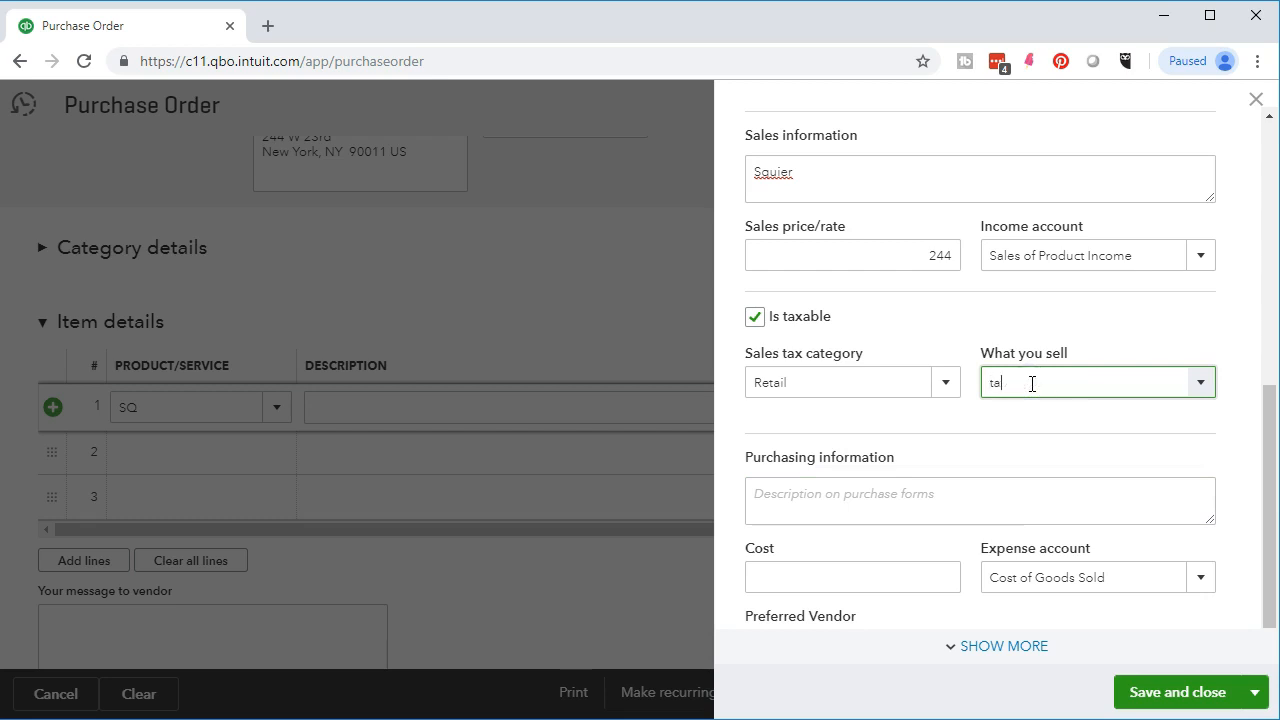
click(1037, 421)
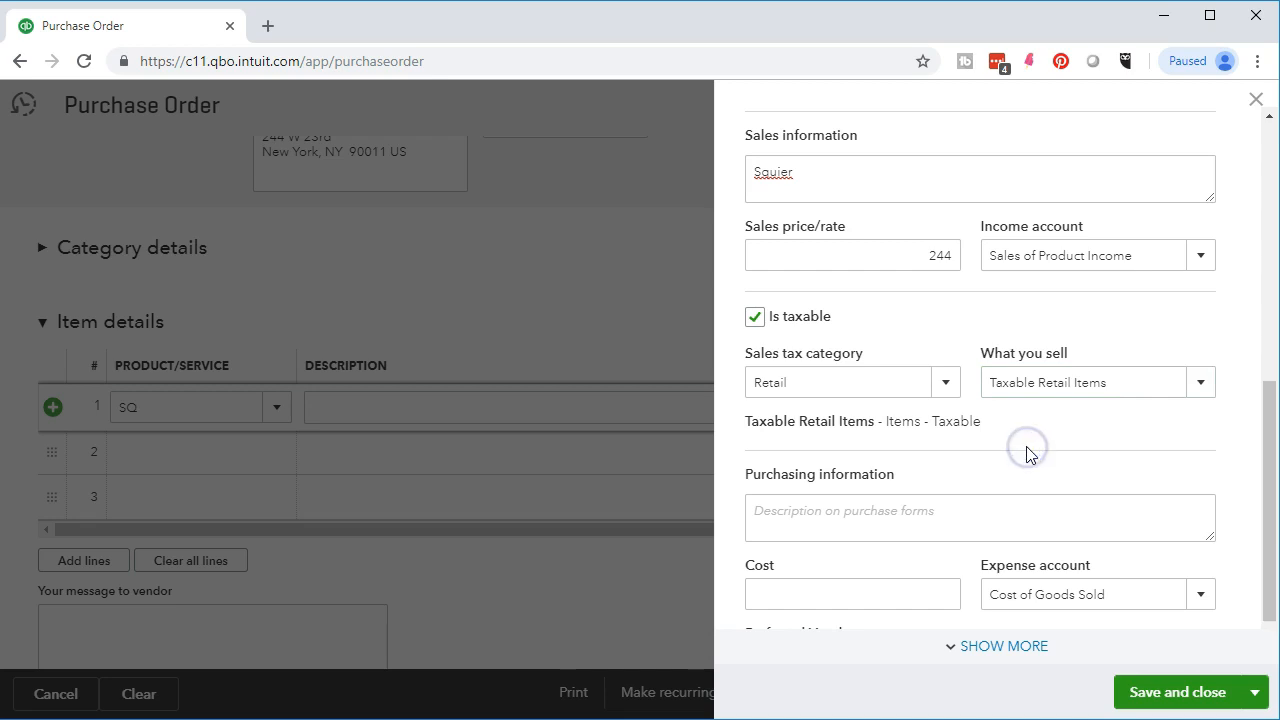
Enter Squier as the product's purchasing description, set its cost to 168, and save the product
scroll(1027, 447, down, 1)
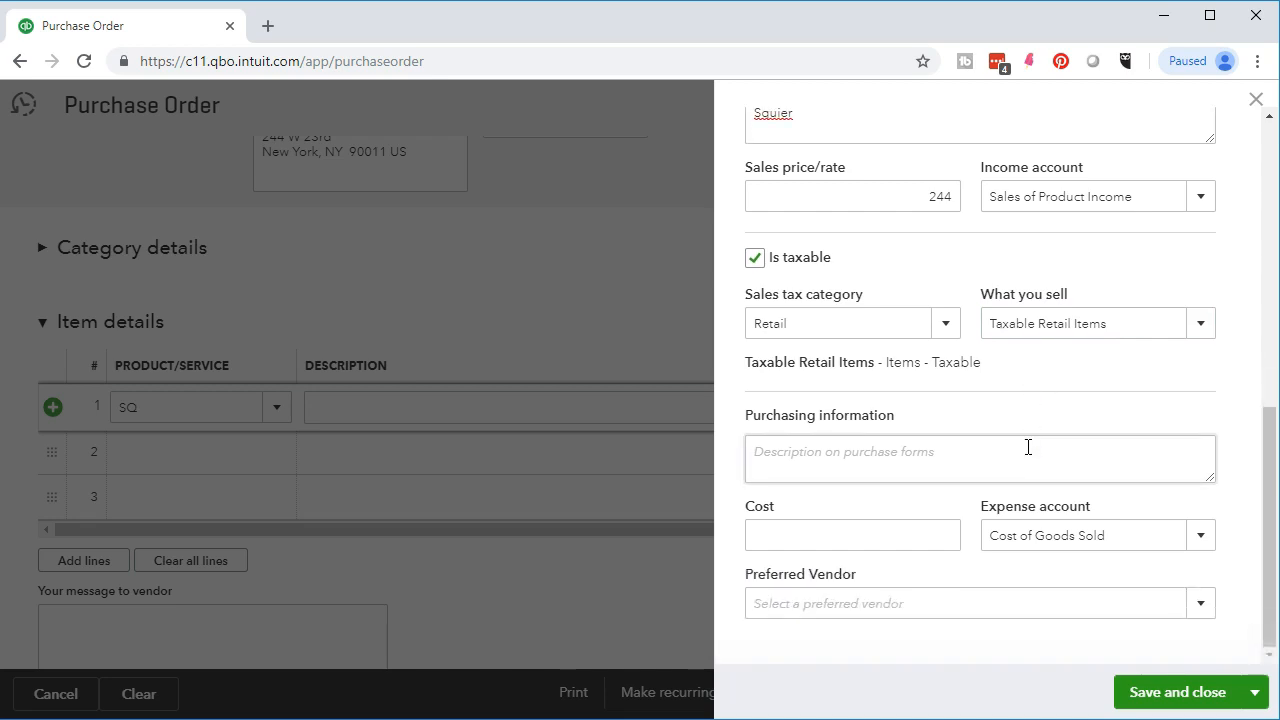
click(863, 472)
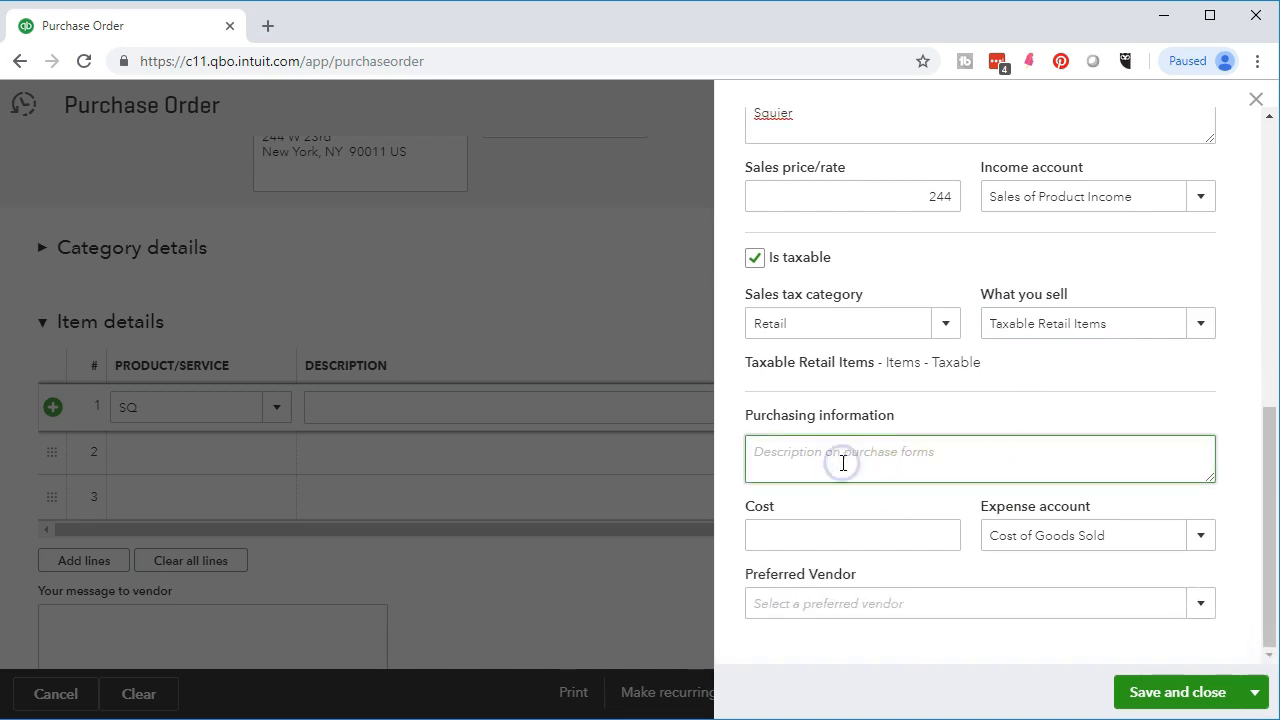
text(Squier)
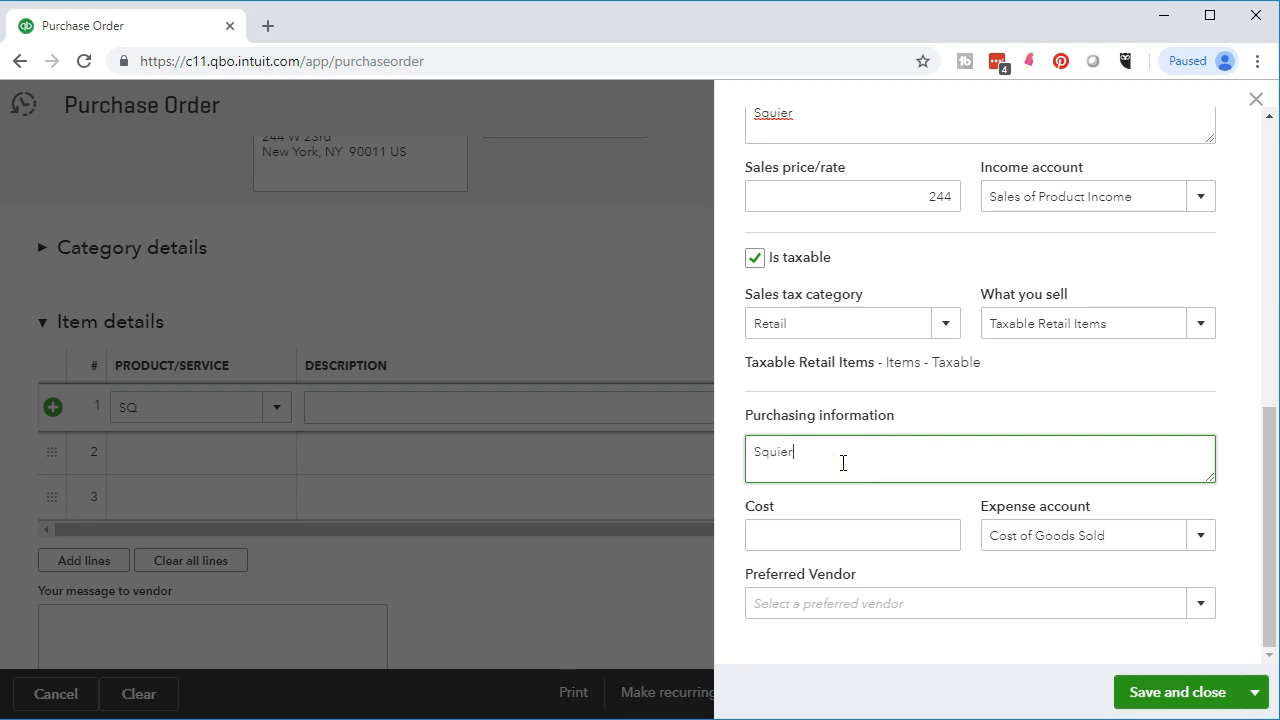
key(Tab)
click(831, 531)
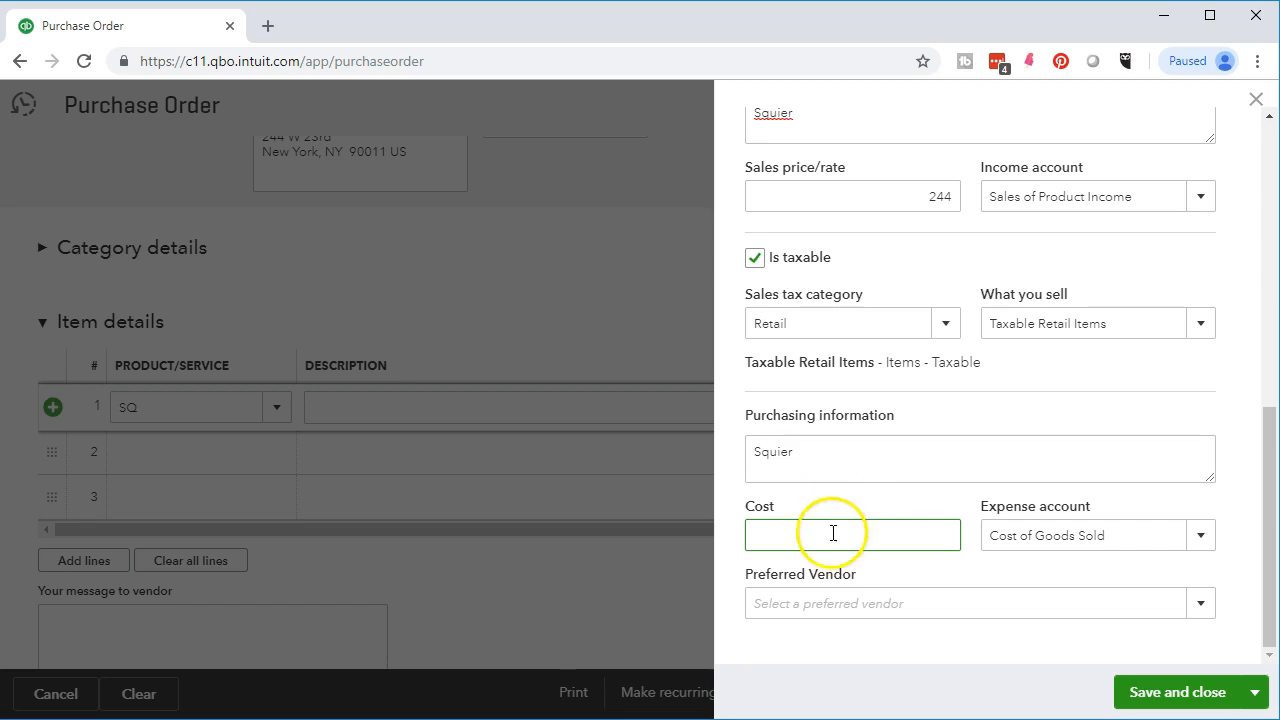
text(168)
key(Tab)
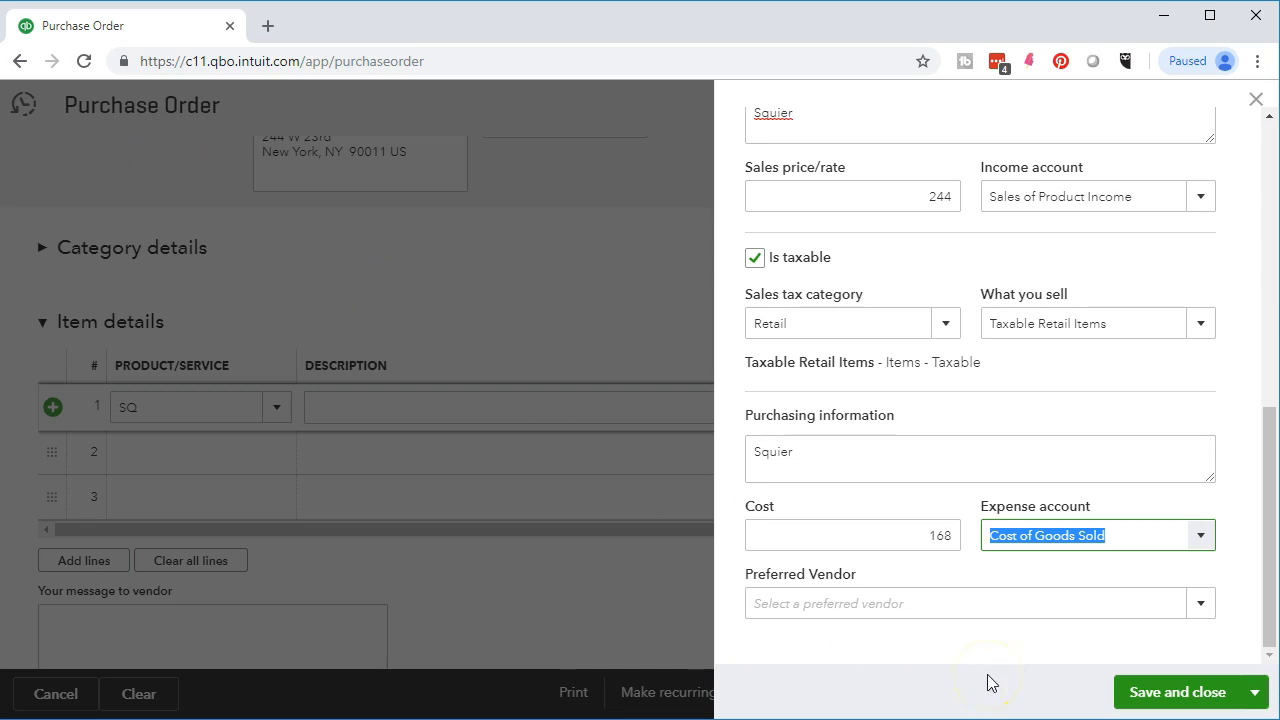
click(1128, 697)
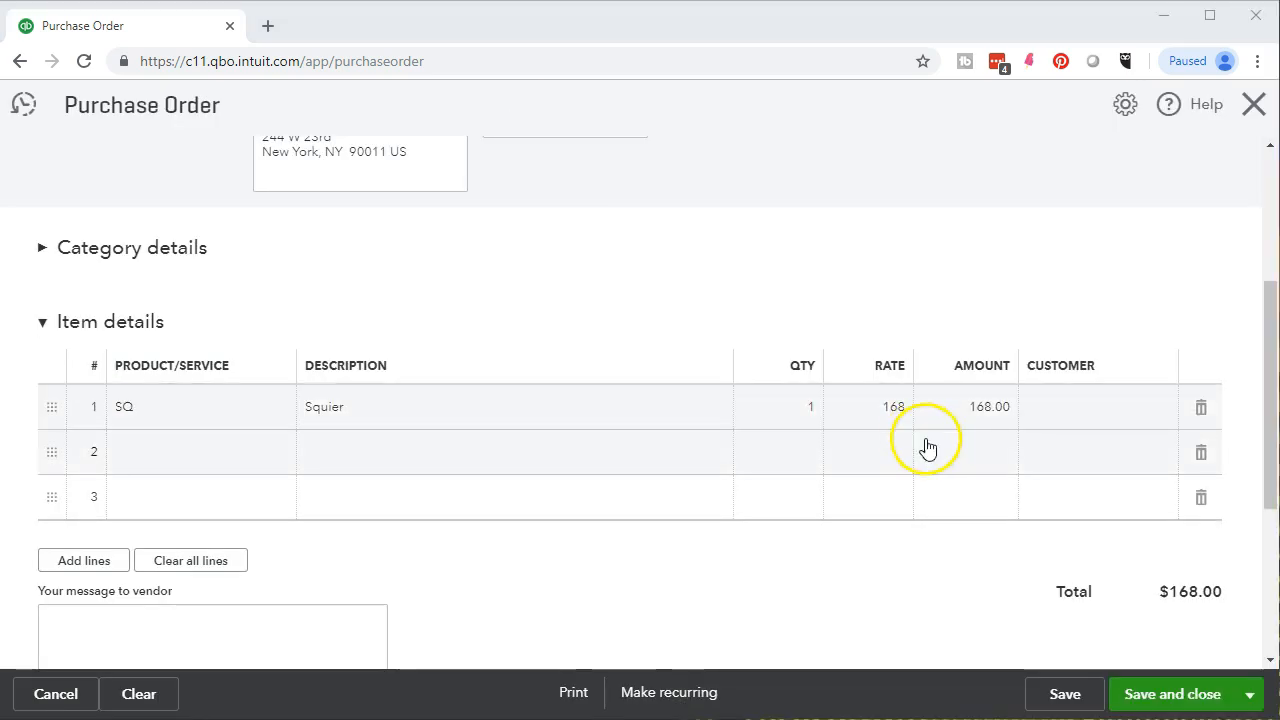
Add New Music Stuff as a new customer on the SQ item line and save it
click(1054, 407)
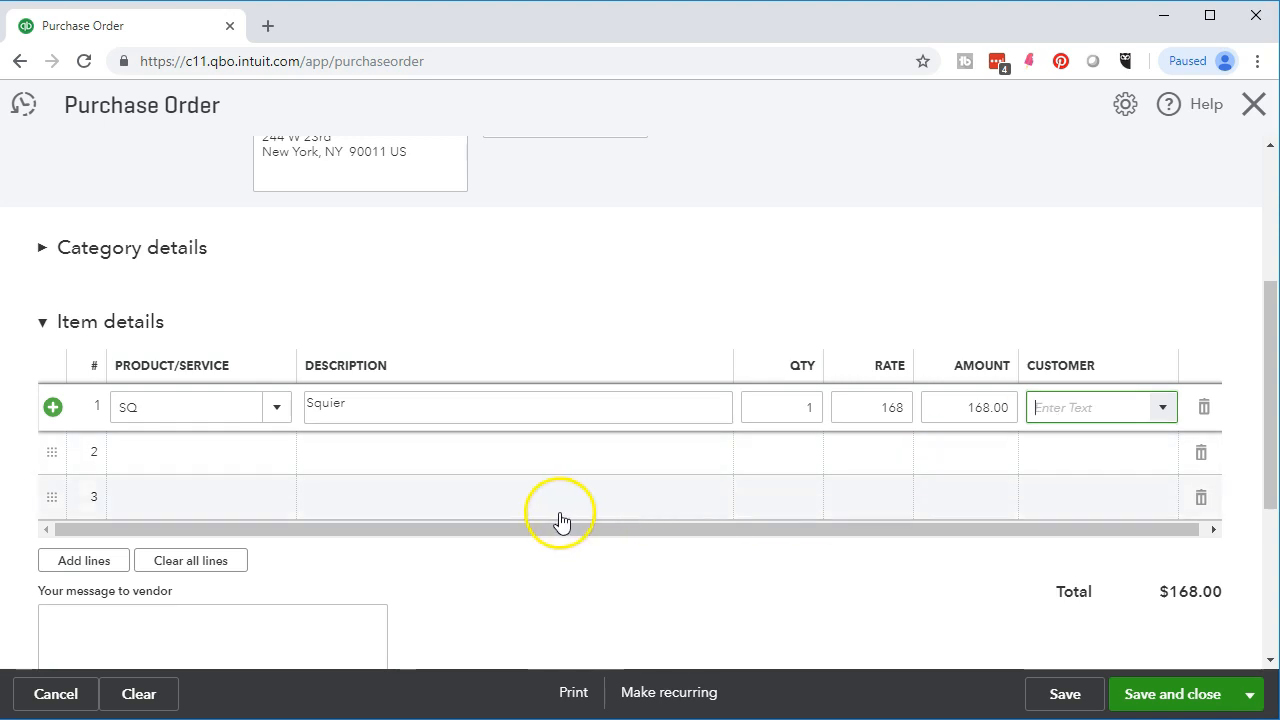
scroll(555, 517, up, 3)
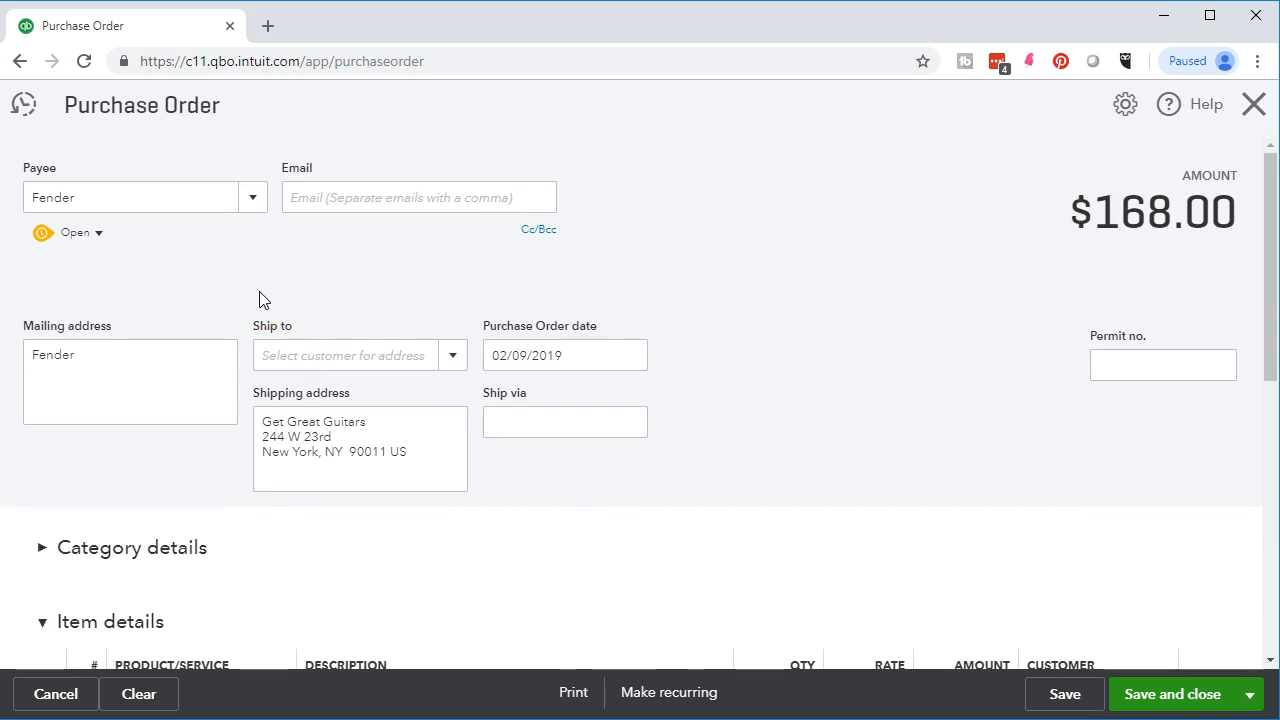
scroll(480, 614, down, 3)
click(1058, 408)
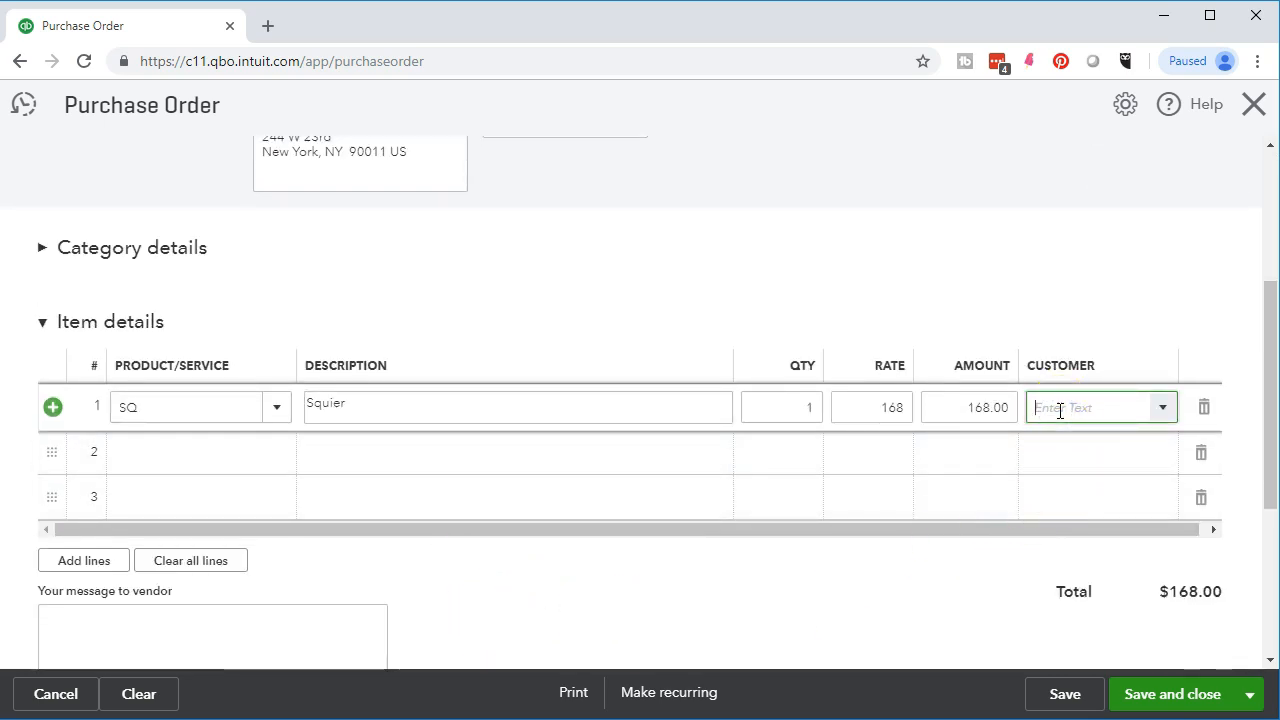
text(New)
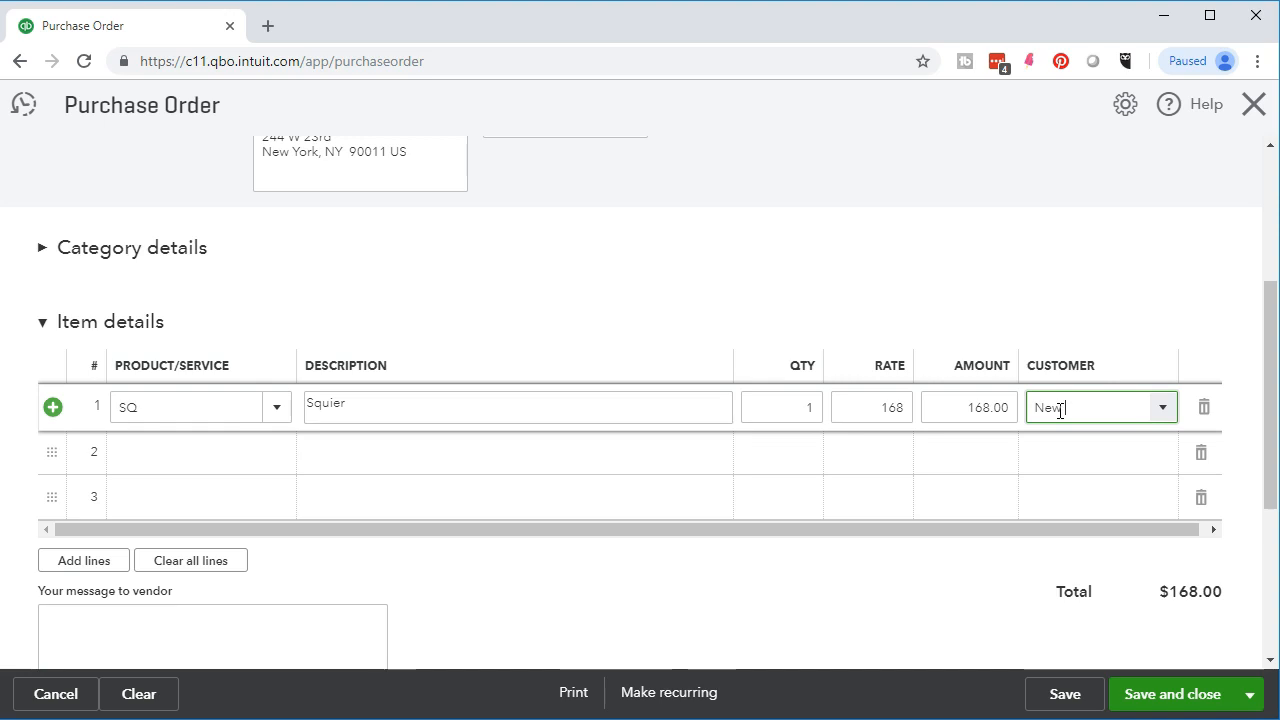
text( Music Stuff)
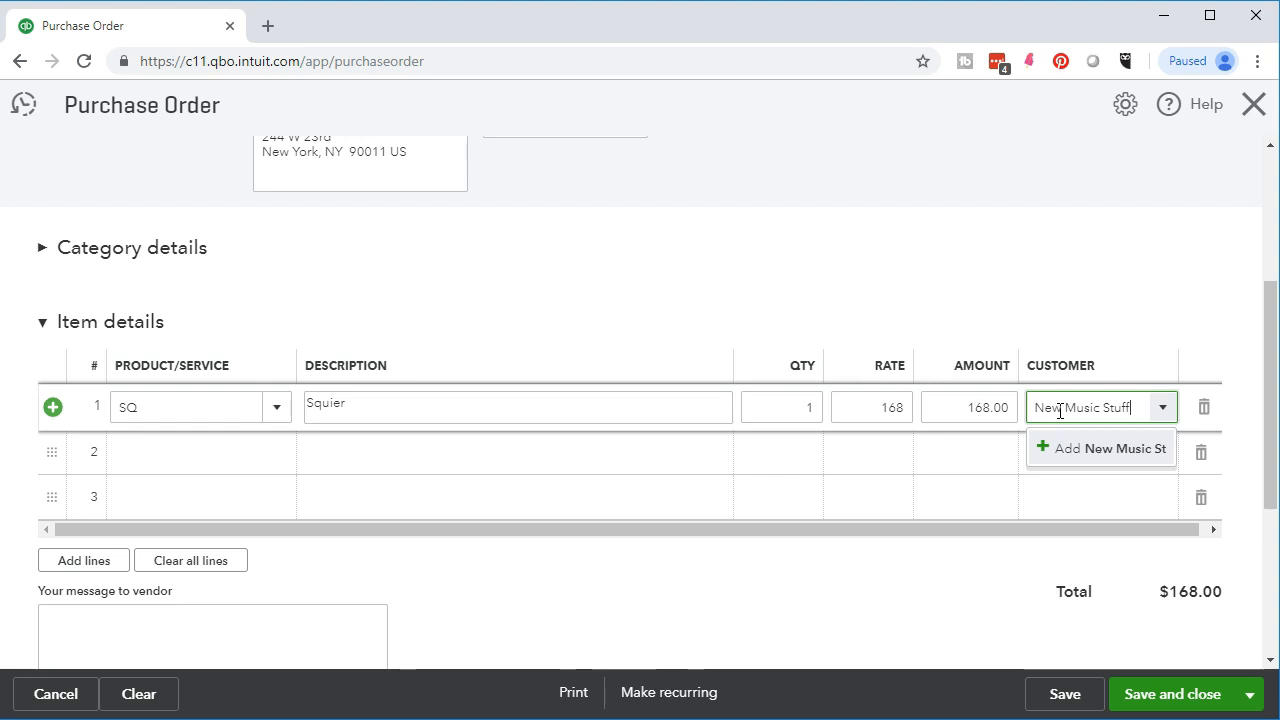
click(1040, 428)
key(Tab)
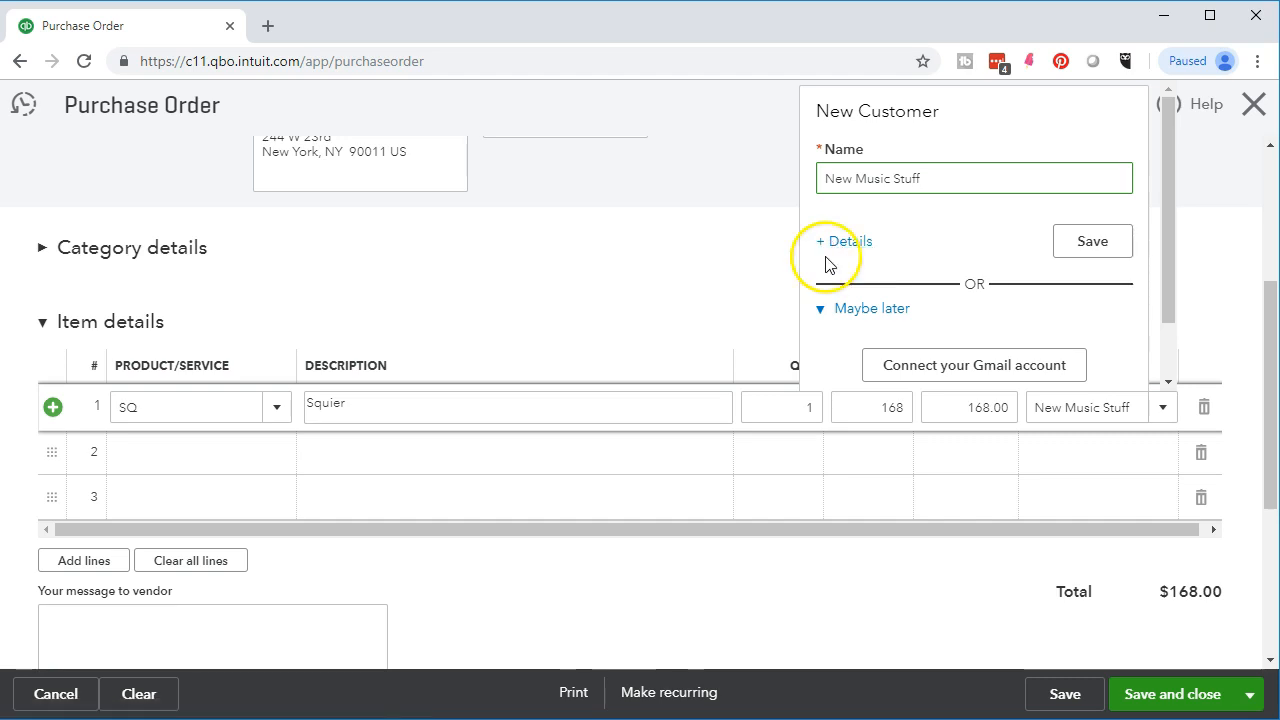
click(1084, 250)
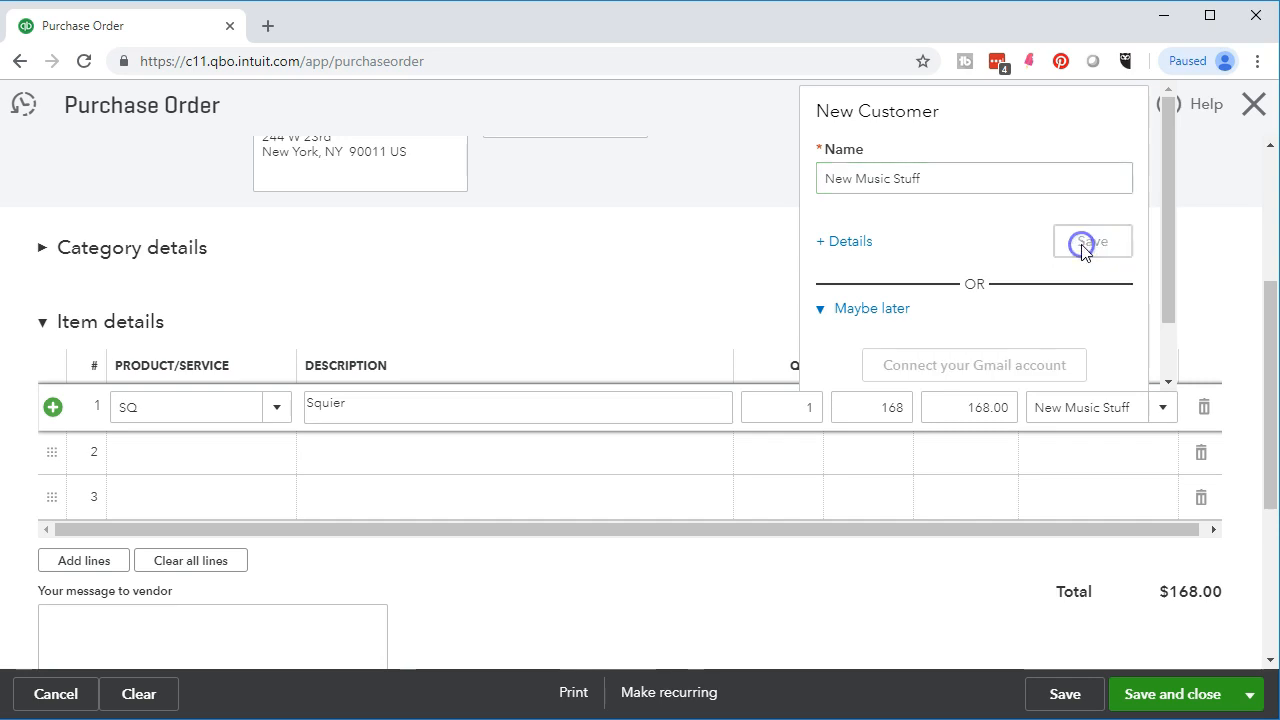
click(726, 491)
click(735, 553)
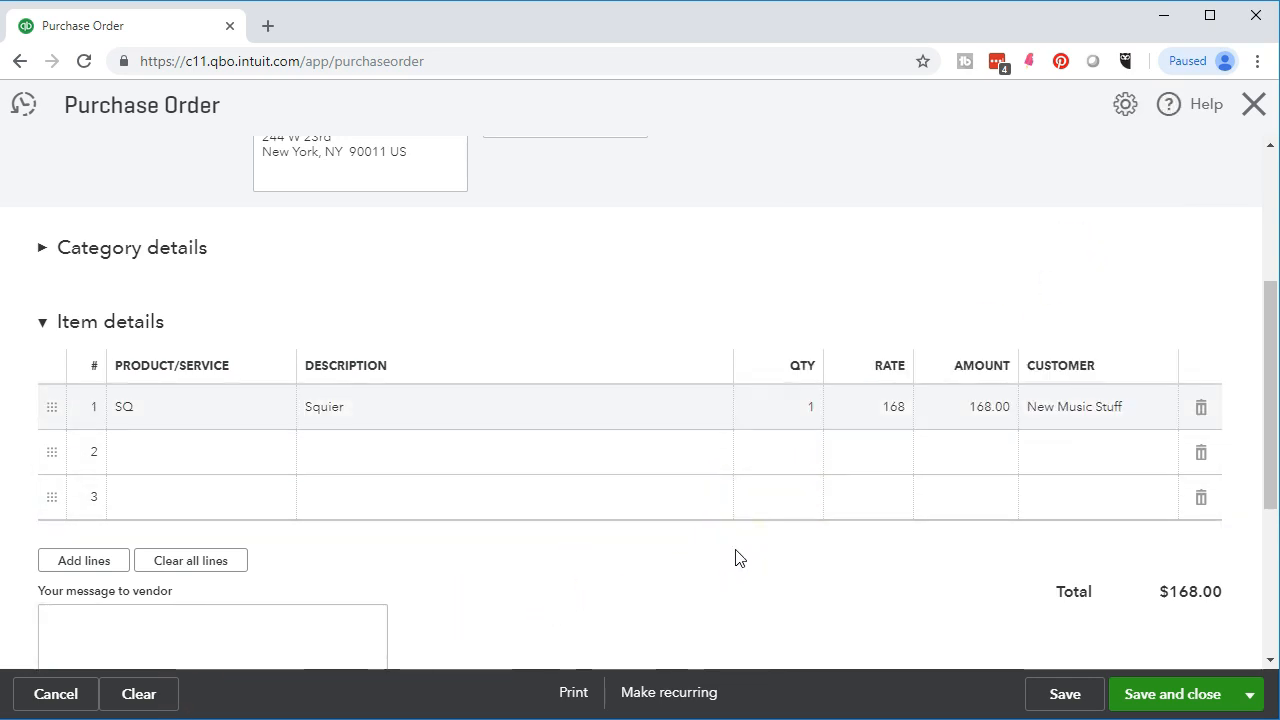
Review the Fender purchase order from its header to its item lines, then save and close it
scroll(737, 558, up, 3)
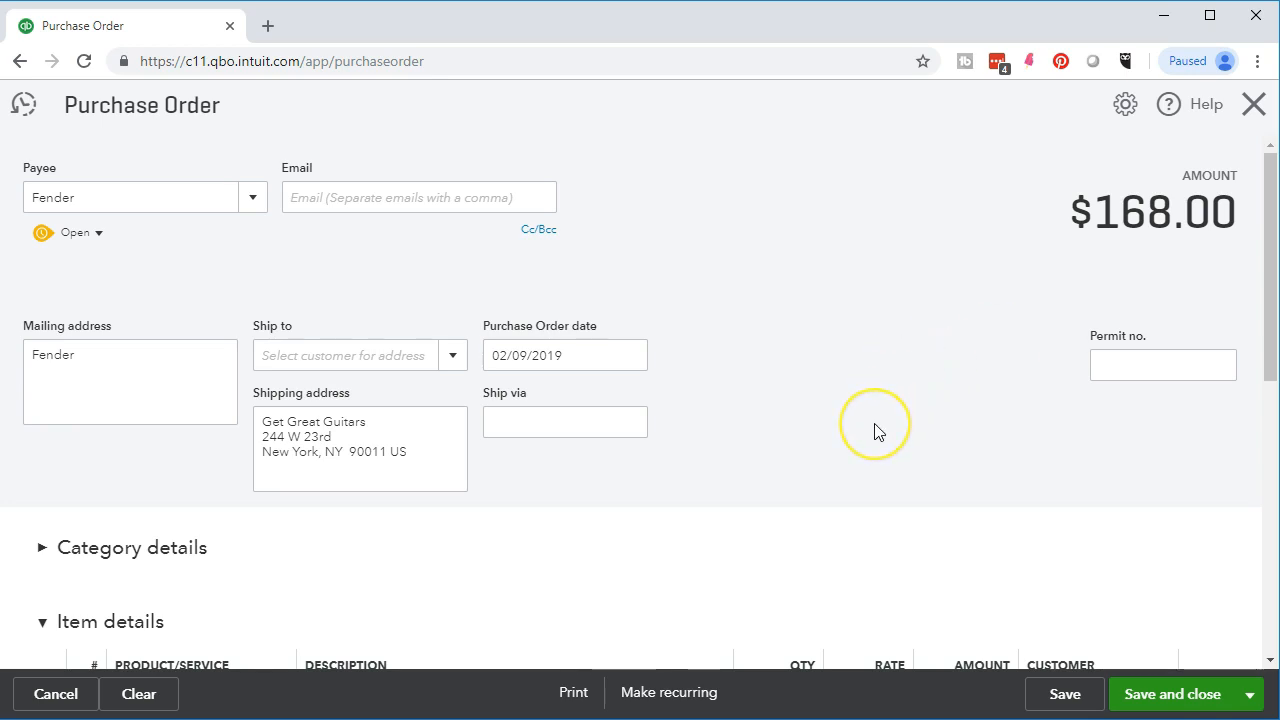
scroll(875, 425, down, 3)
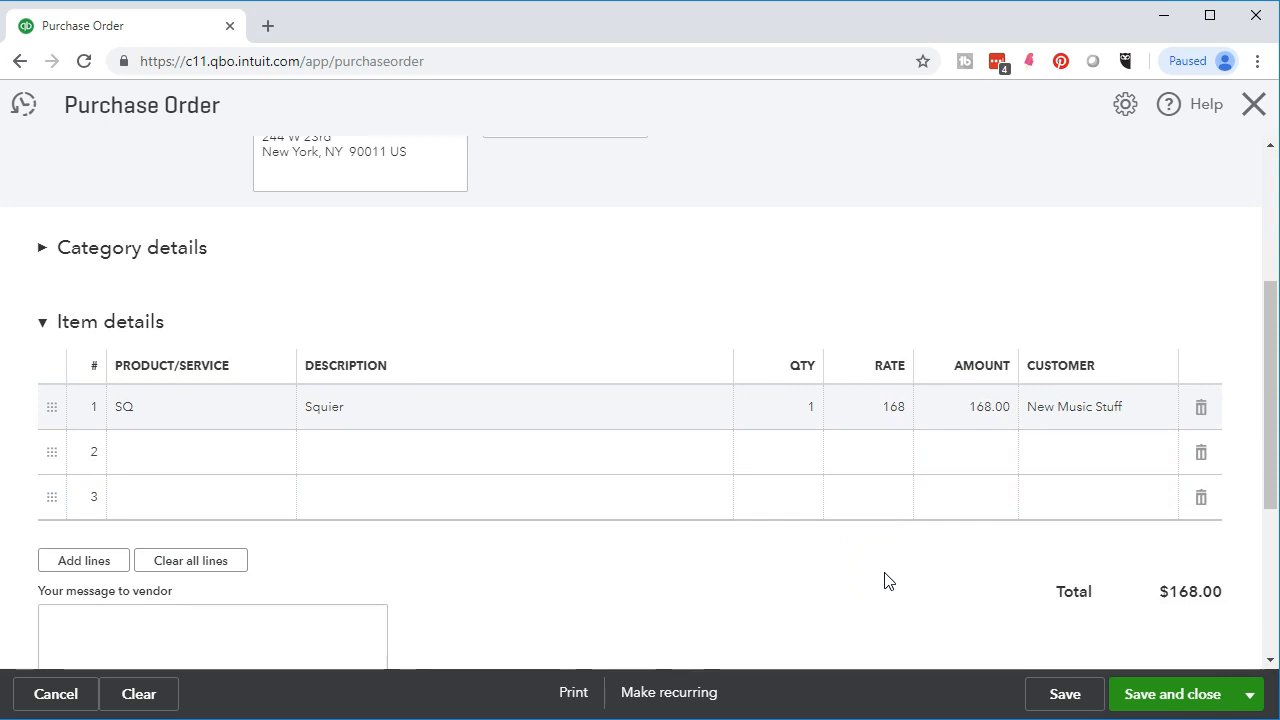
click(1158, 700)
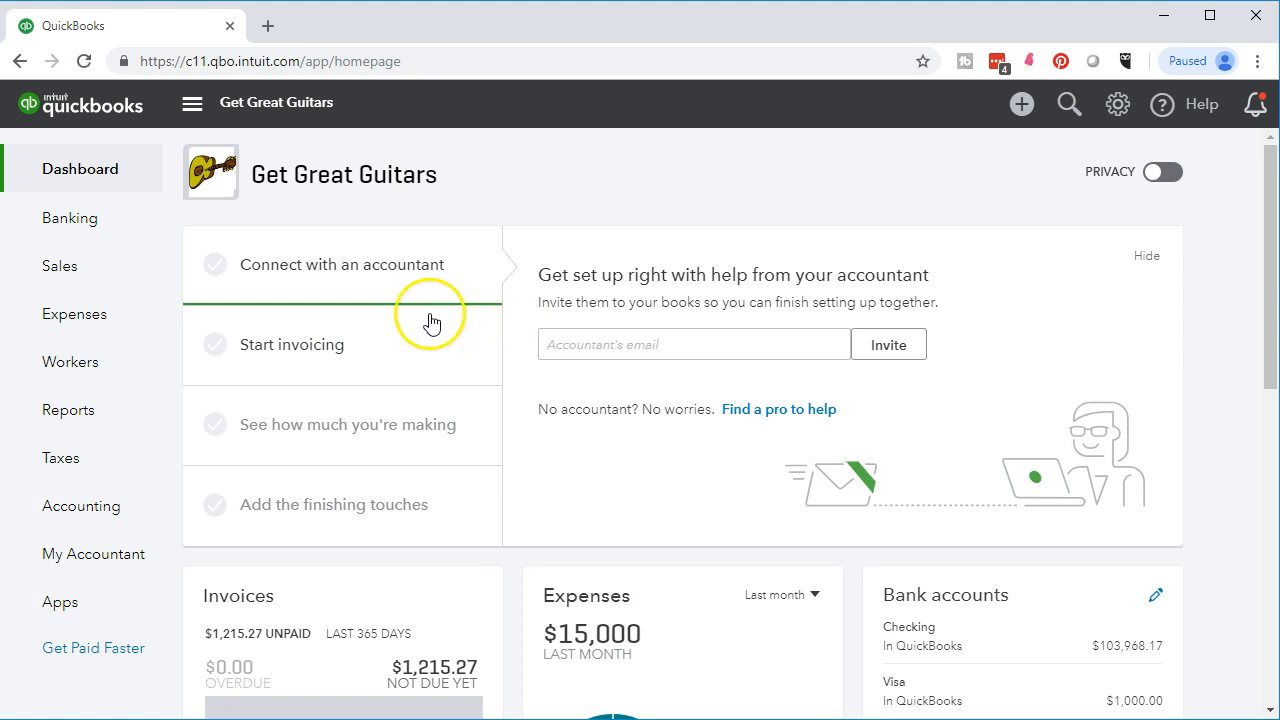
Open the transaction list of the vendor Fender from the vendor list
click(84, 325)
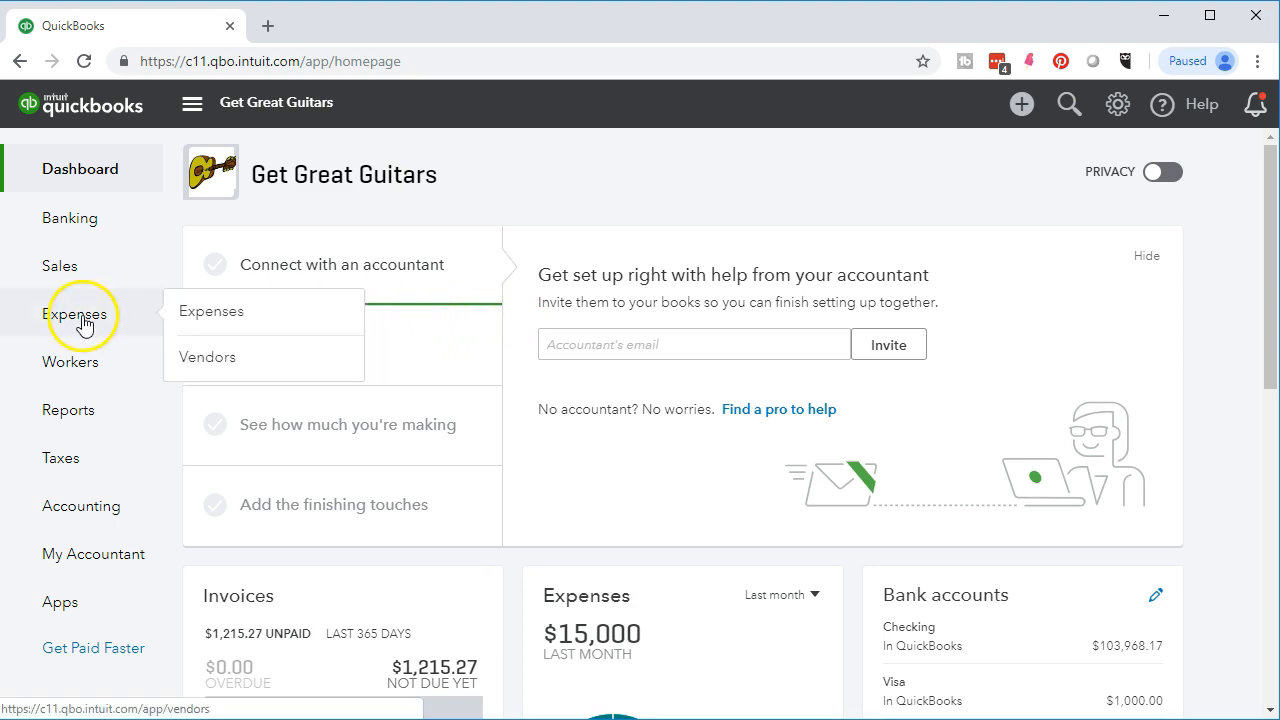
scroll(80, 325, down, 3)
click(330, 176)
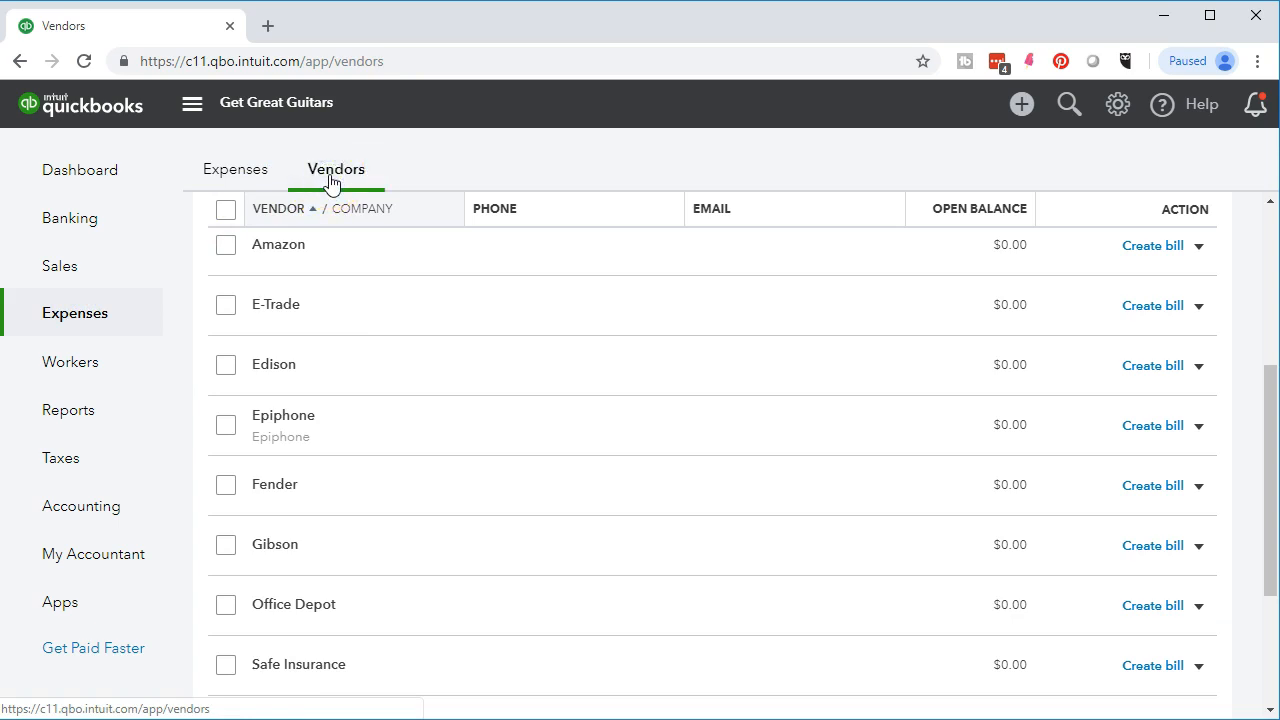
click(281, 493)
click(300, 609)
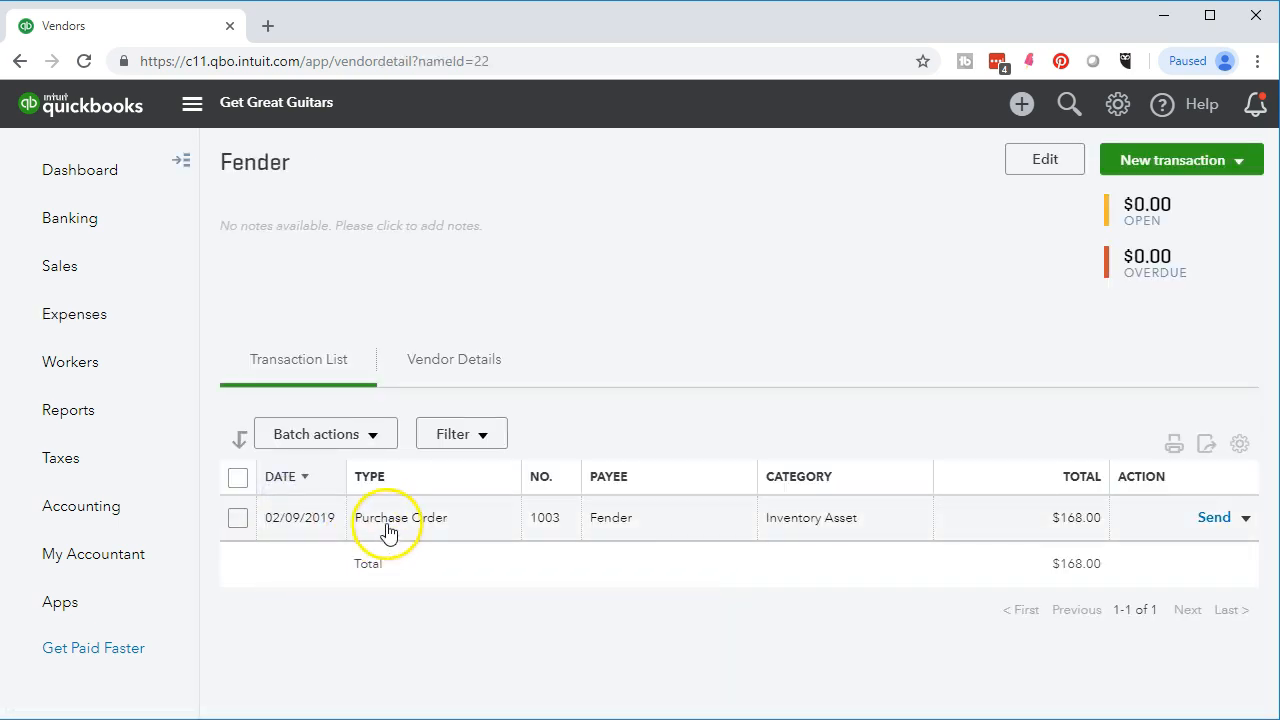
Open Fender's 02/09/2019 purchase order, review its header and item details, and close it
click(420, 531)
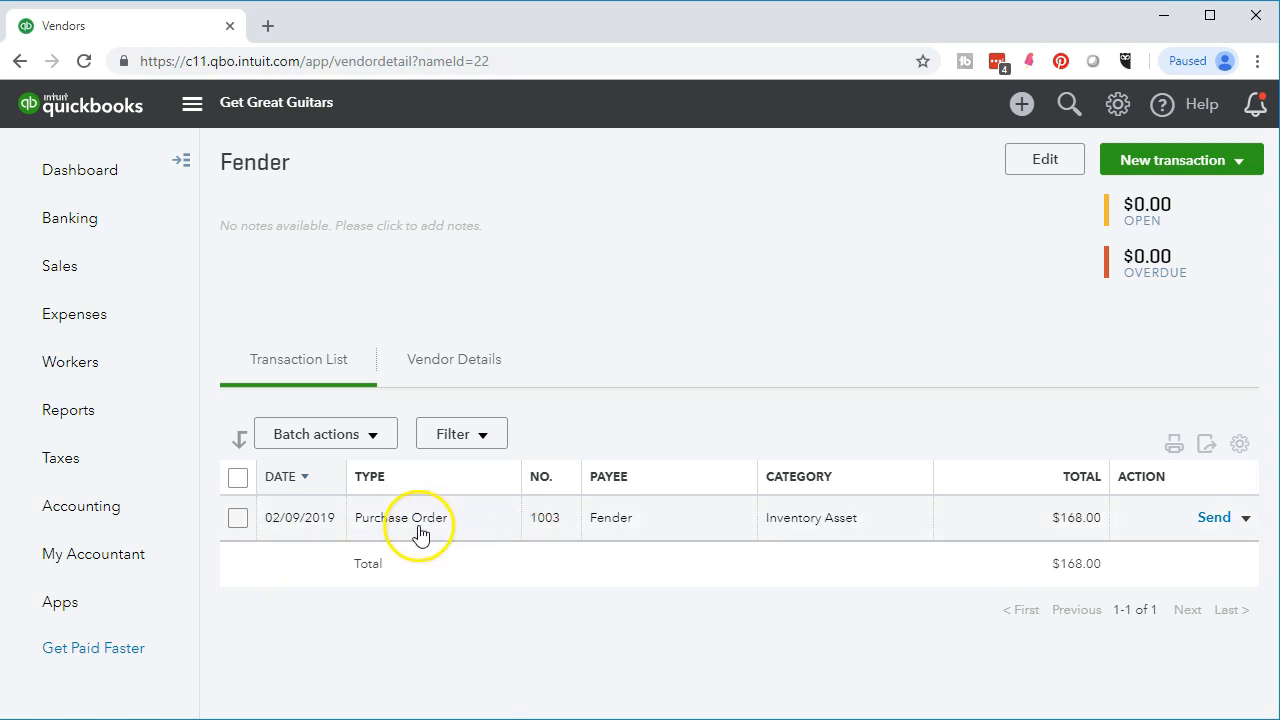
click(420, 533)
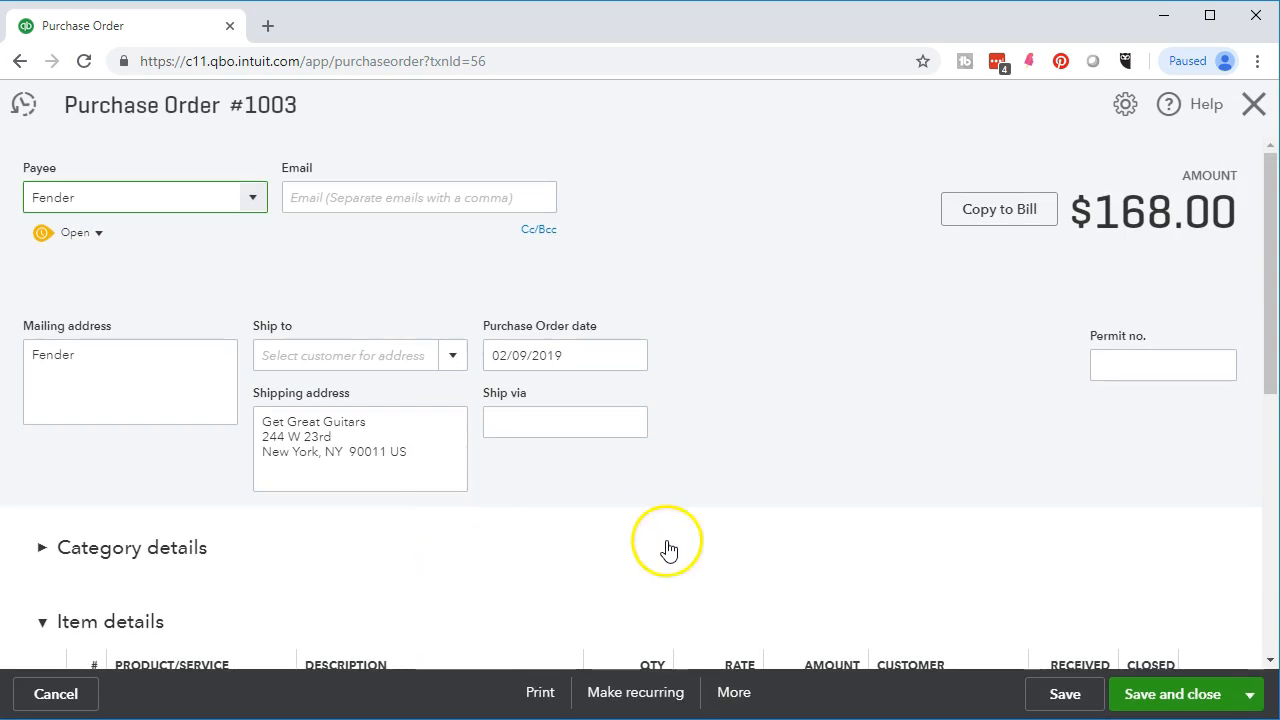
scroll(766, 551, down, 3)
scroll(769, 554, down, 1)
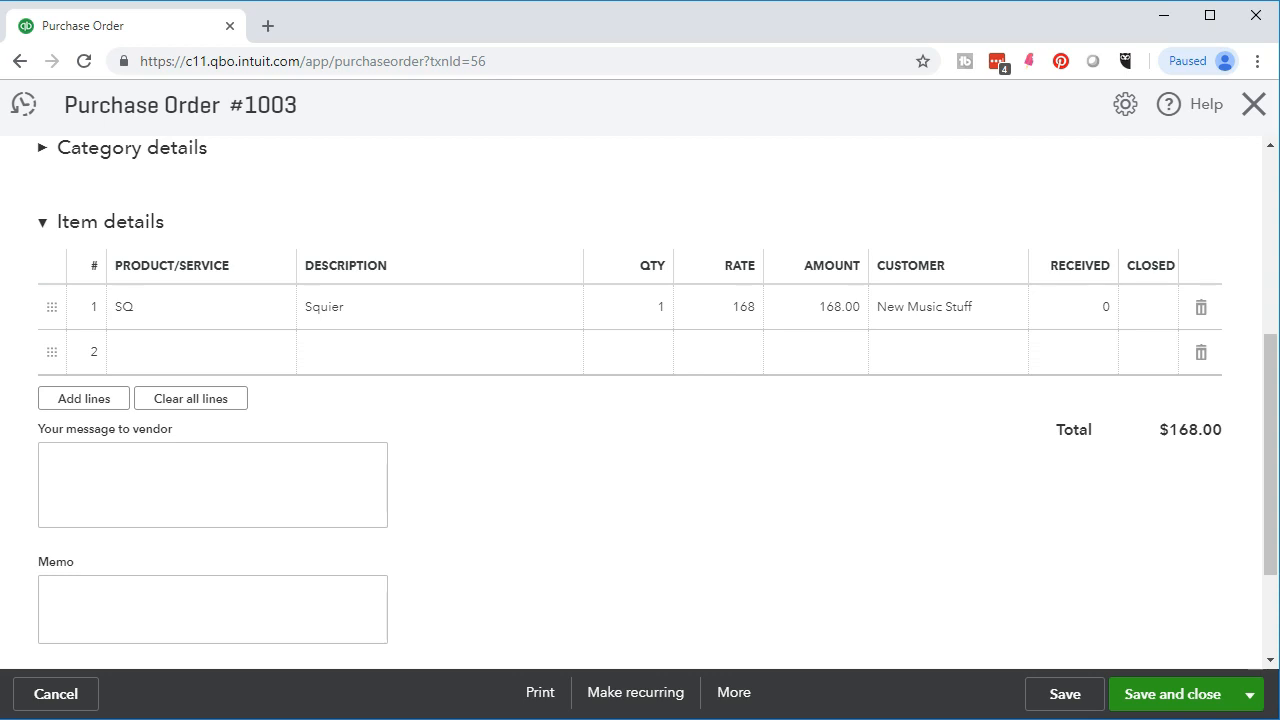
scroll(1157, 200, up, 3)
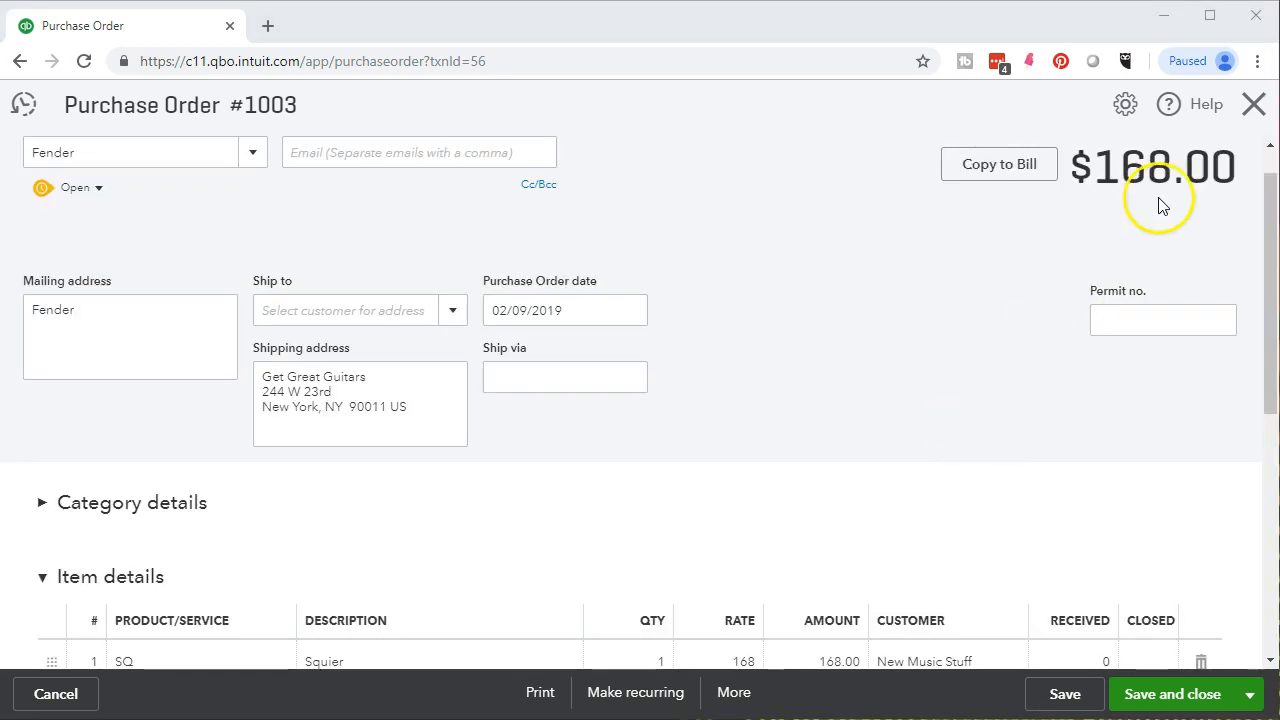
click(1252, 108)
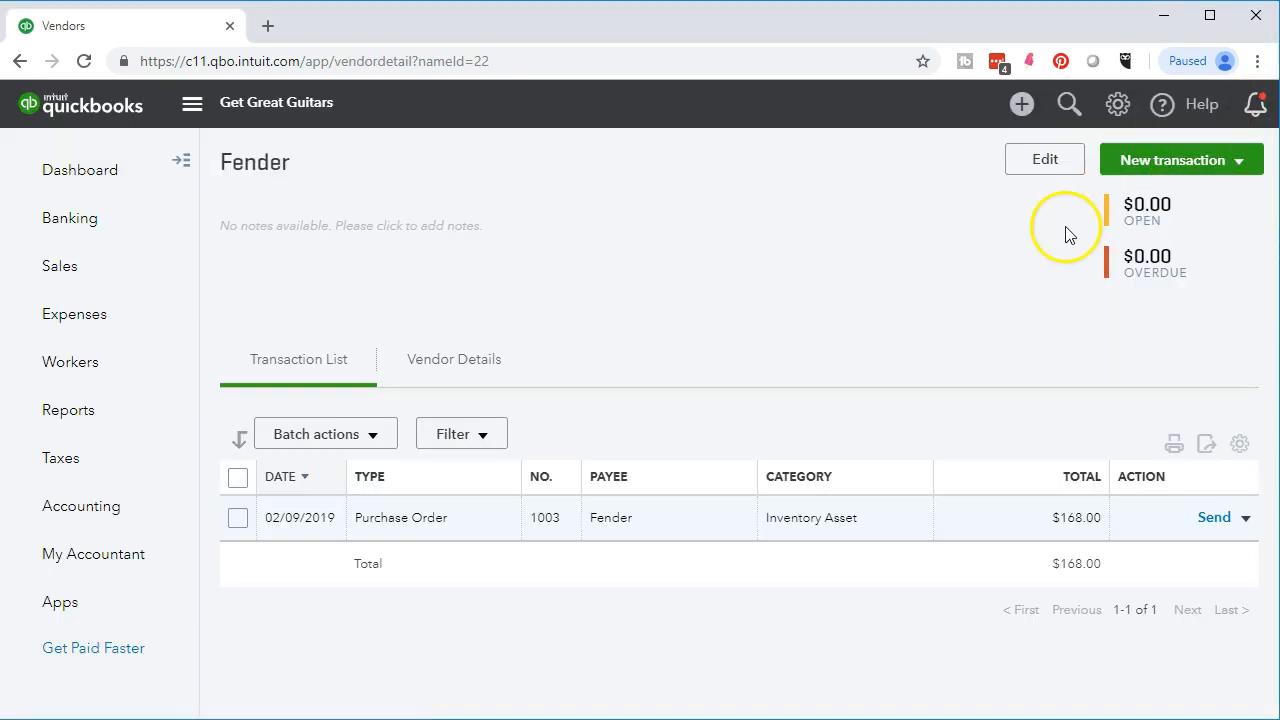
Start a new purchase order for the vendor Epiphone, keeping the default shipping address and the 02/09/2019 date
click(1022, 105)
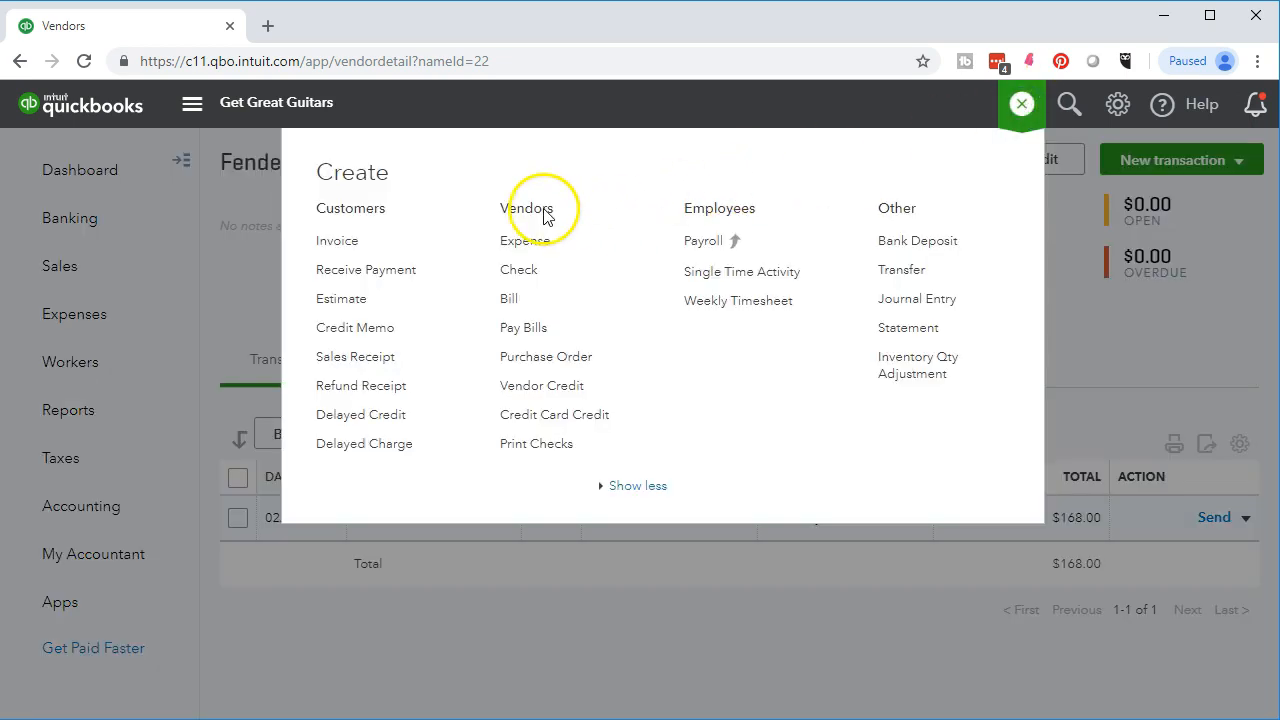
click(576, 366)
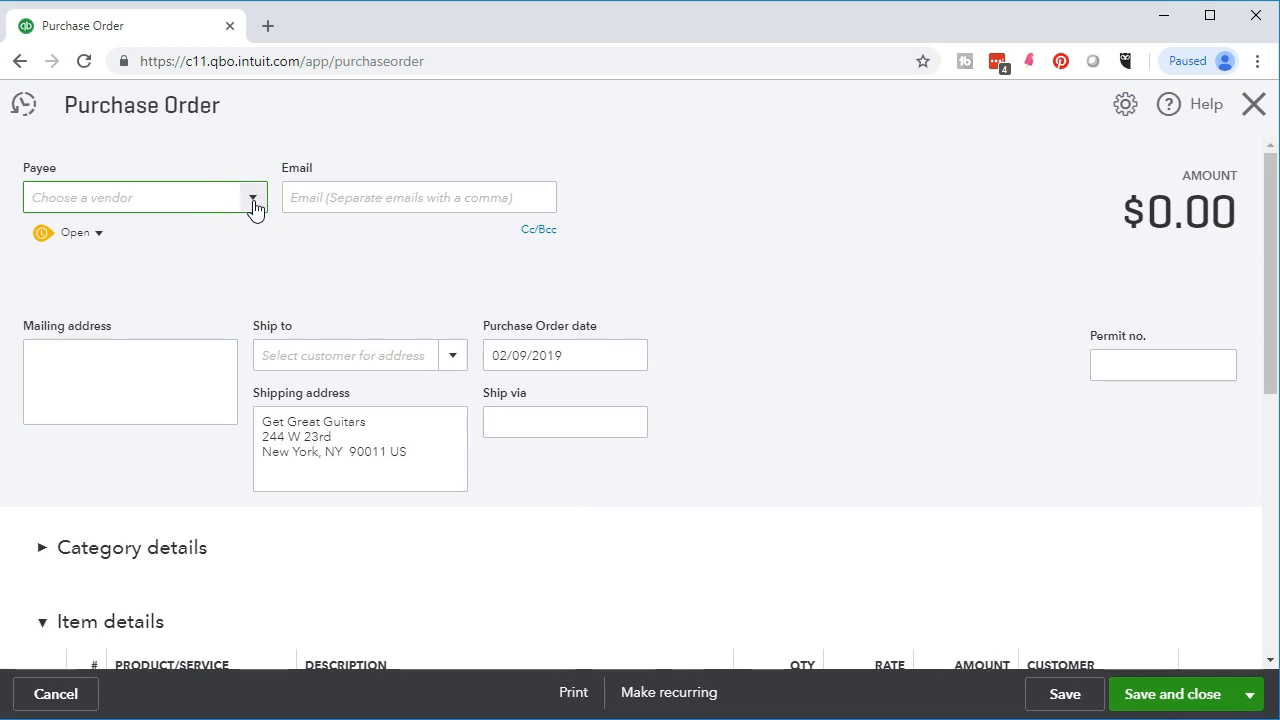
click(253, 199)
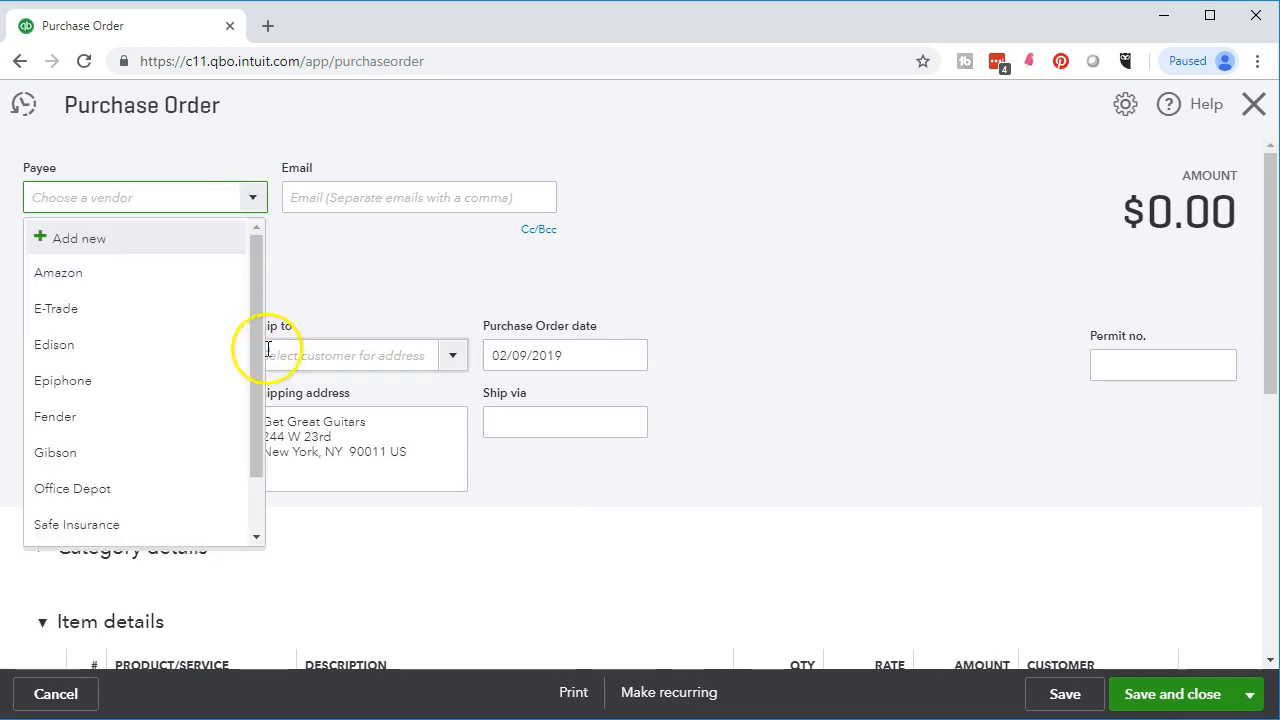
text(Epiphone)
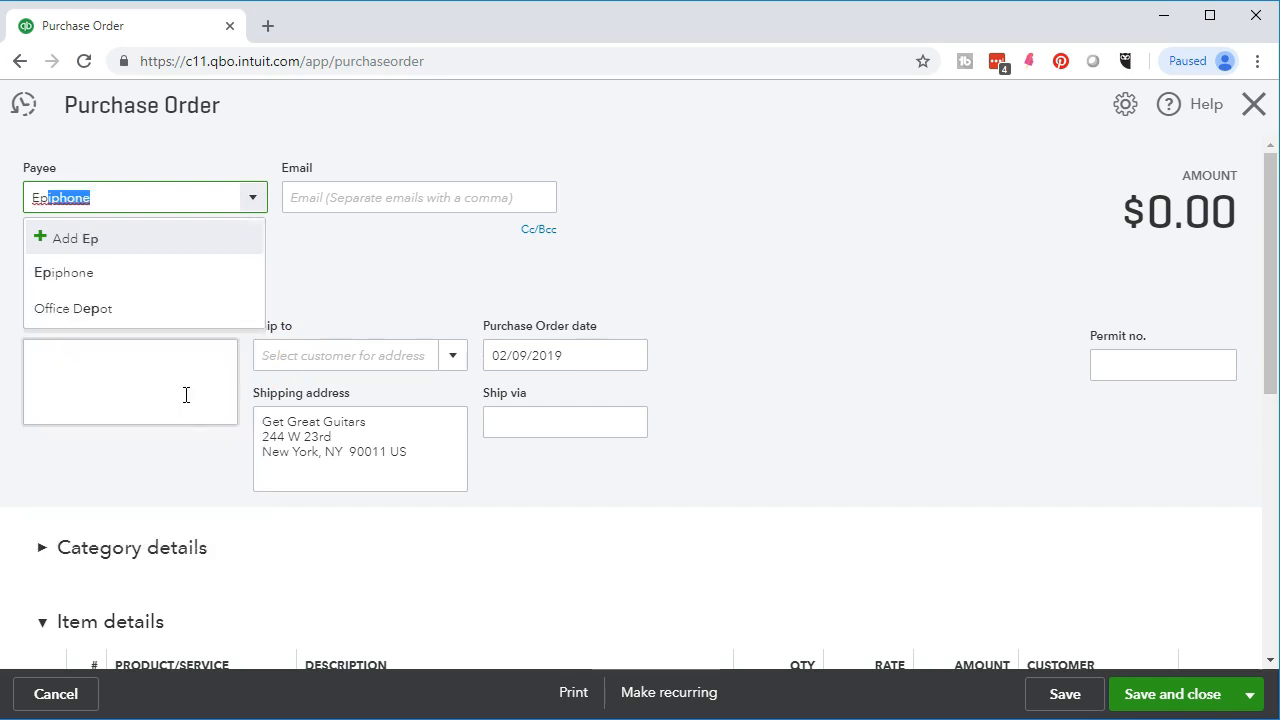
key(Tab)
key(Tab)
key(Tab)
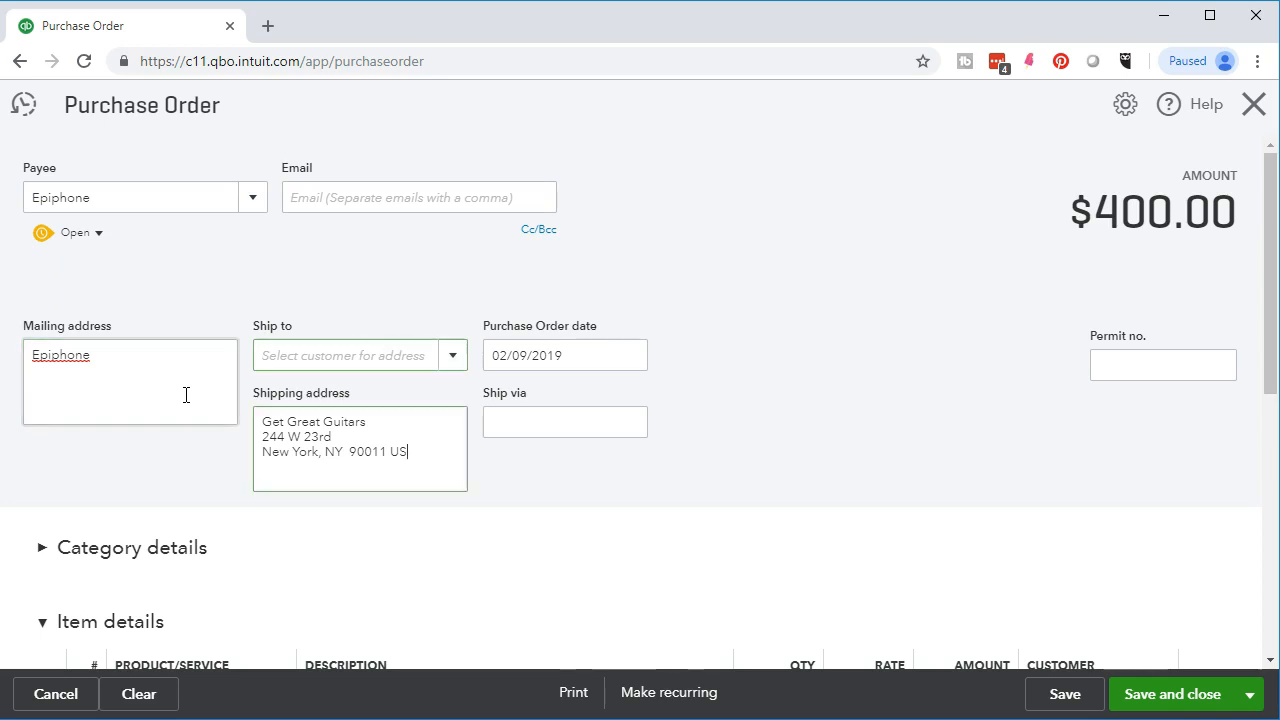
key(Tab)
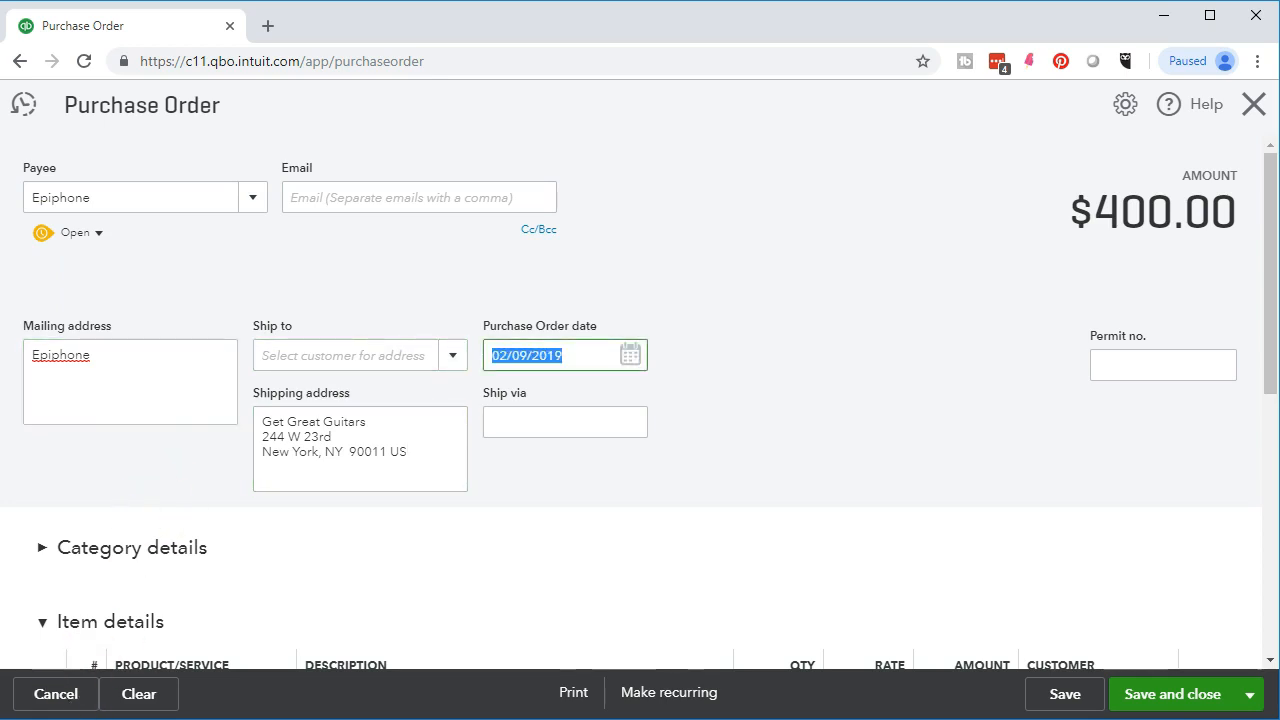
Set the quantity of the ELP Epiphone Les Paul line to 3, leave its customer blank, and save and close the purchase order
scroll(449, 560, down, 1)
scroll(151, 540, down, 2)
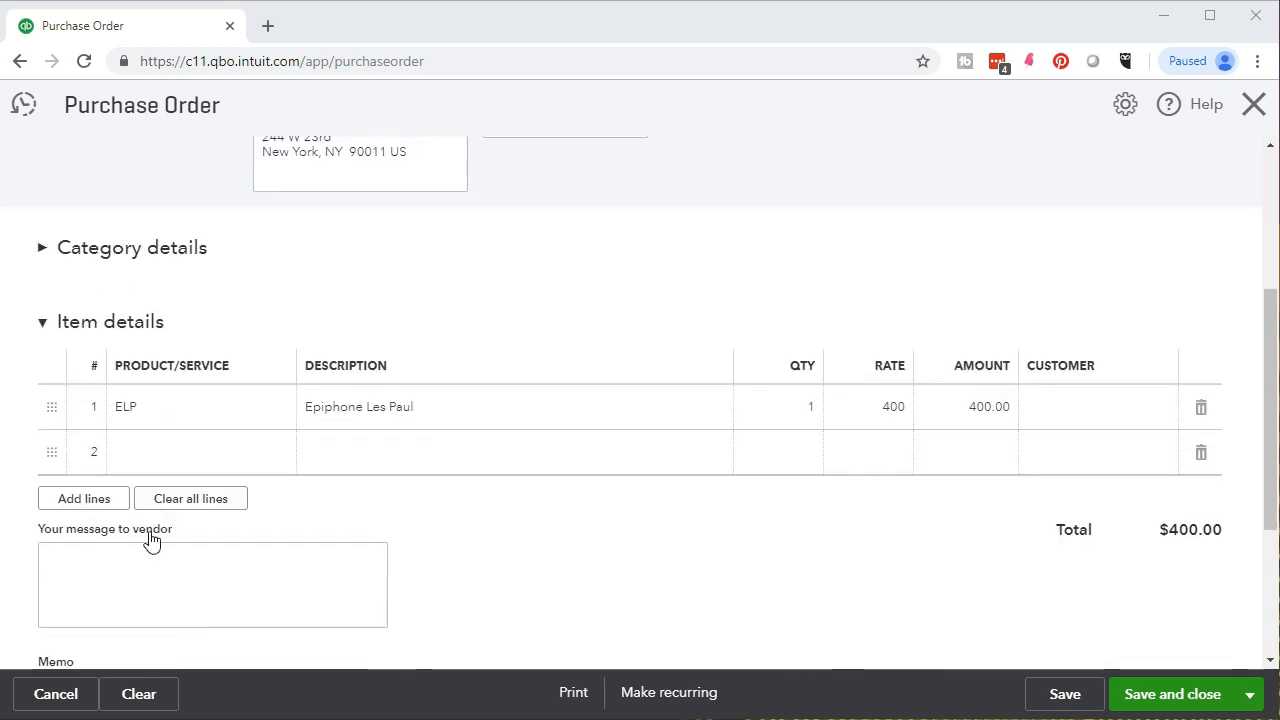
click(134, 424)
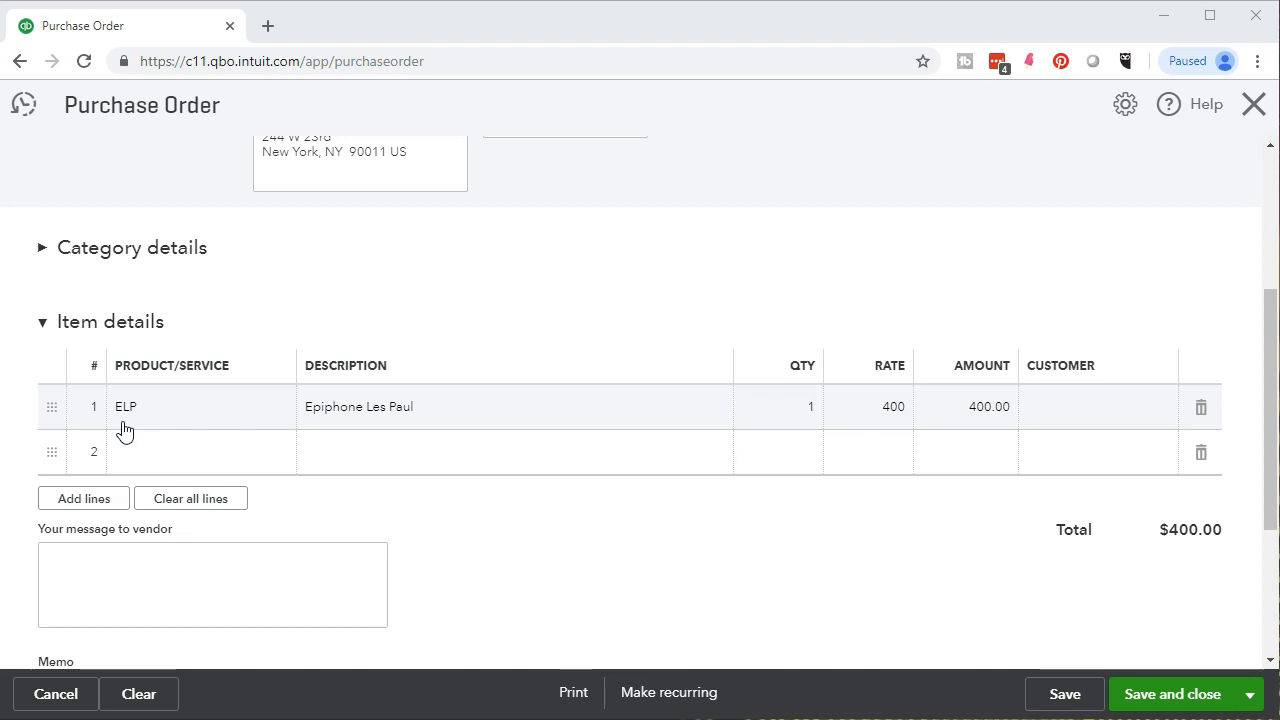
scroll(120, 417, up, 1)
click(163, 492)
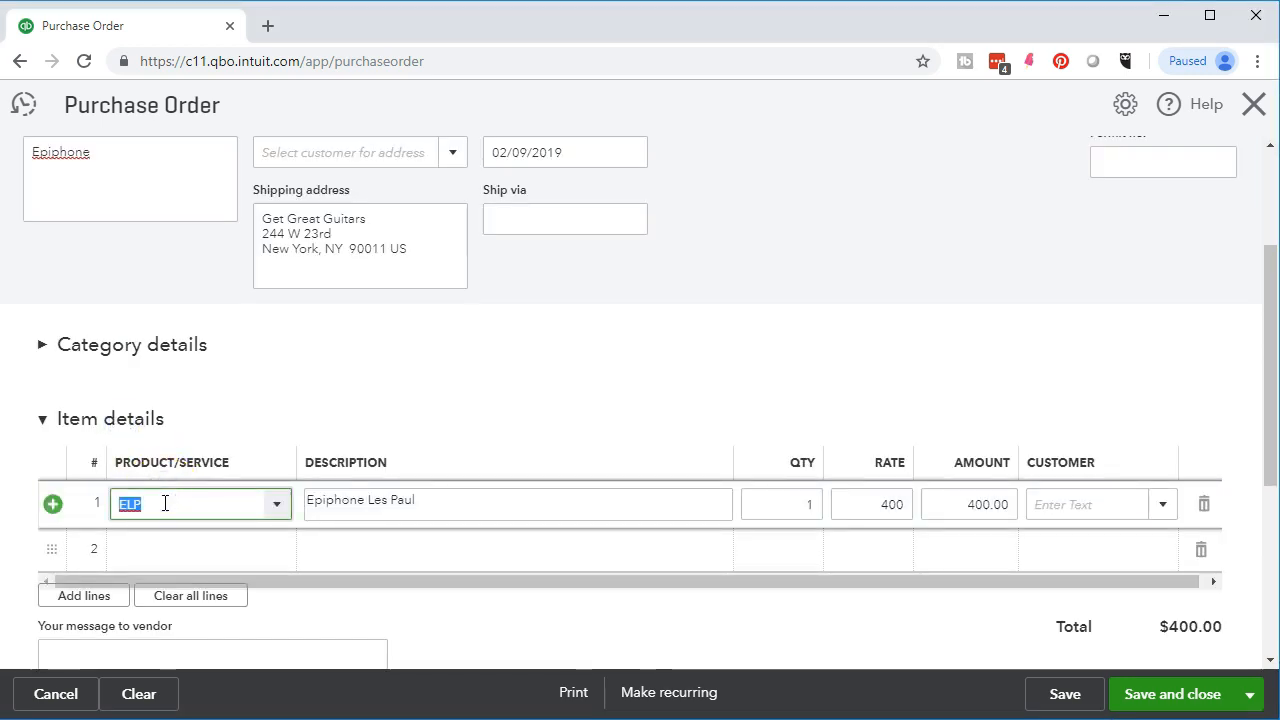
key(Tab)
key(Tab)
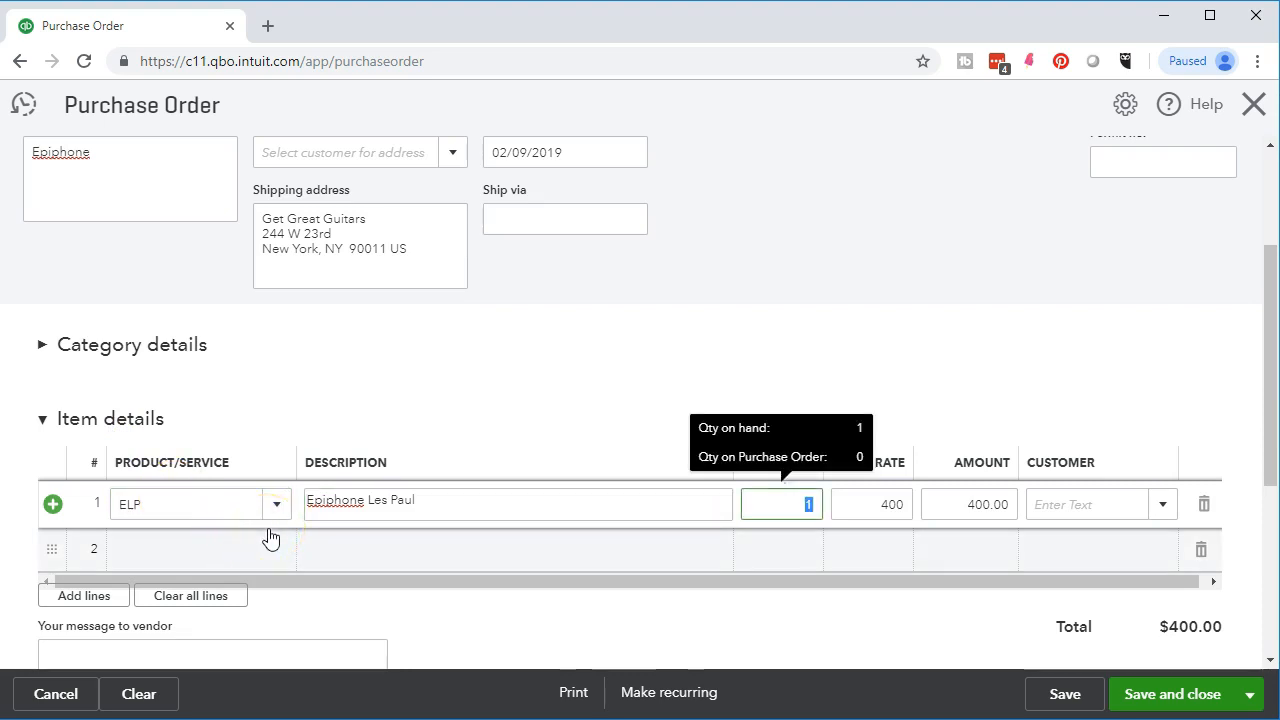
text(3)
key(Tab)
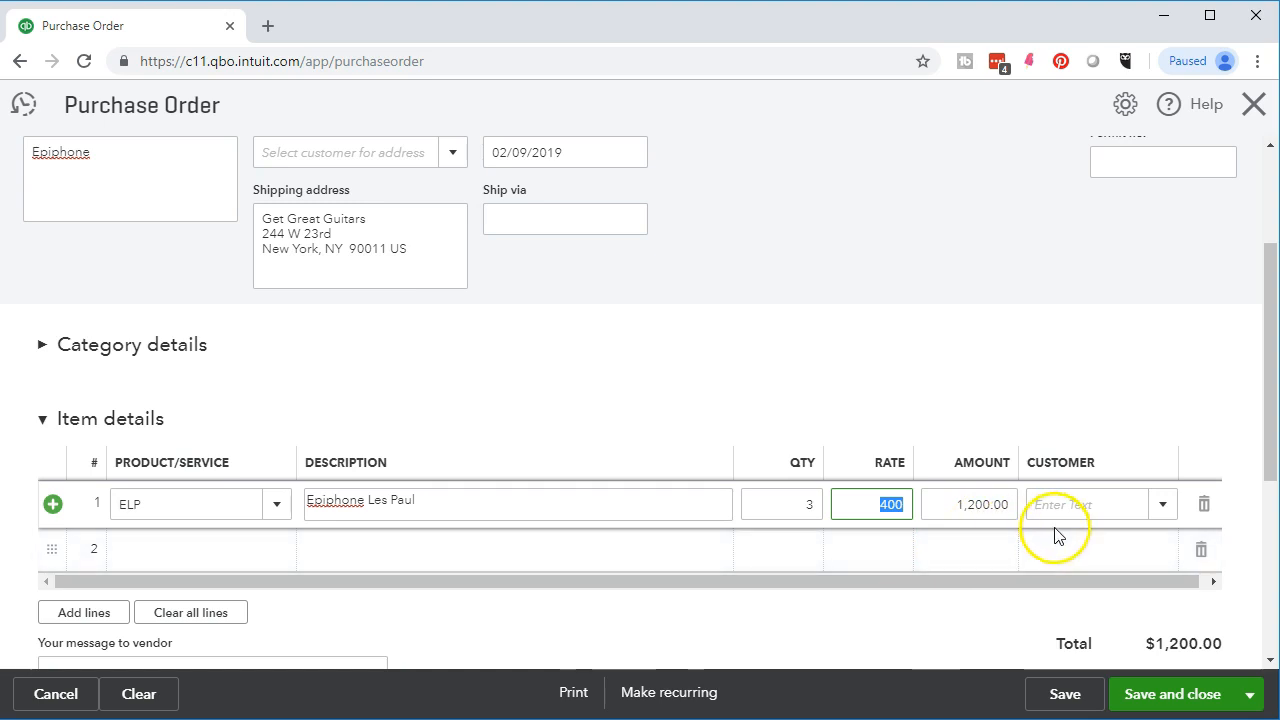
scroll(714, 328, down, 1)
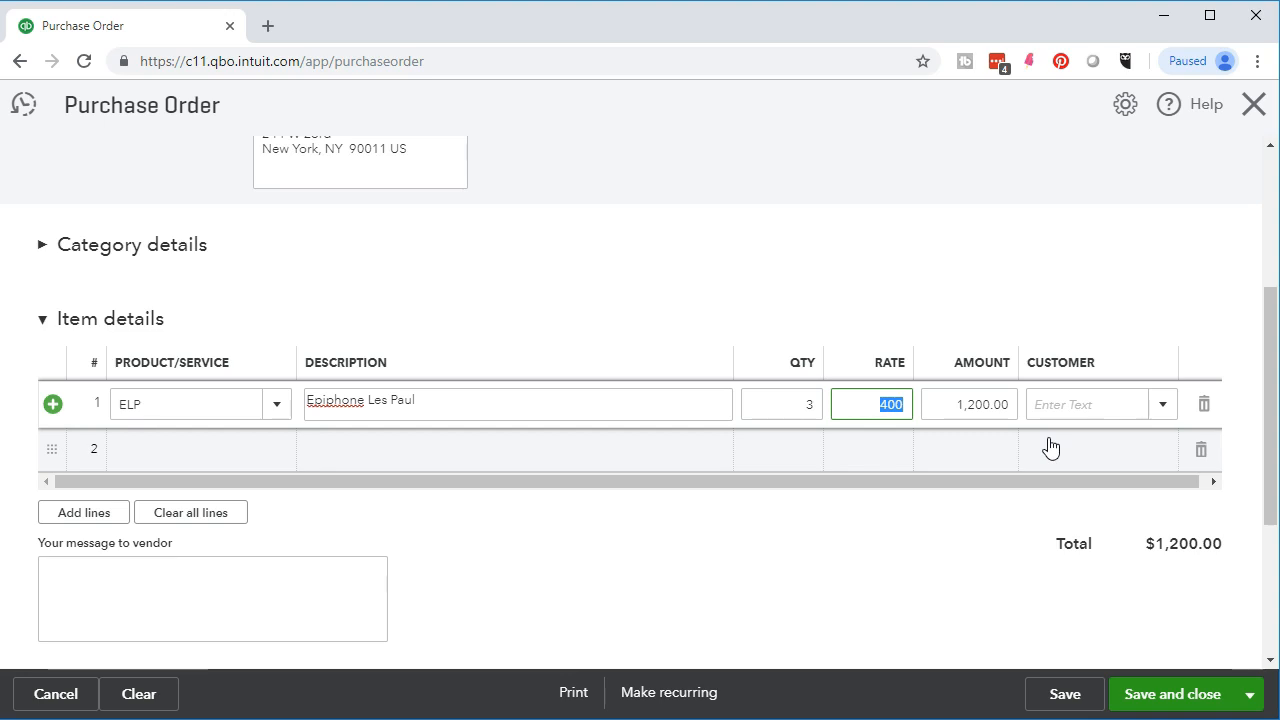
scroll(730, 550, down, 1)
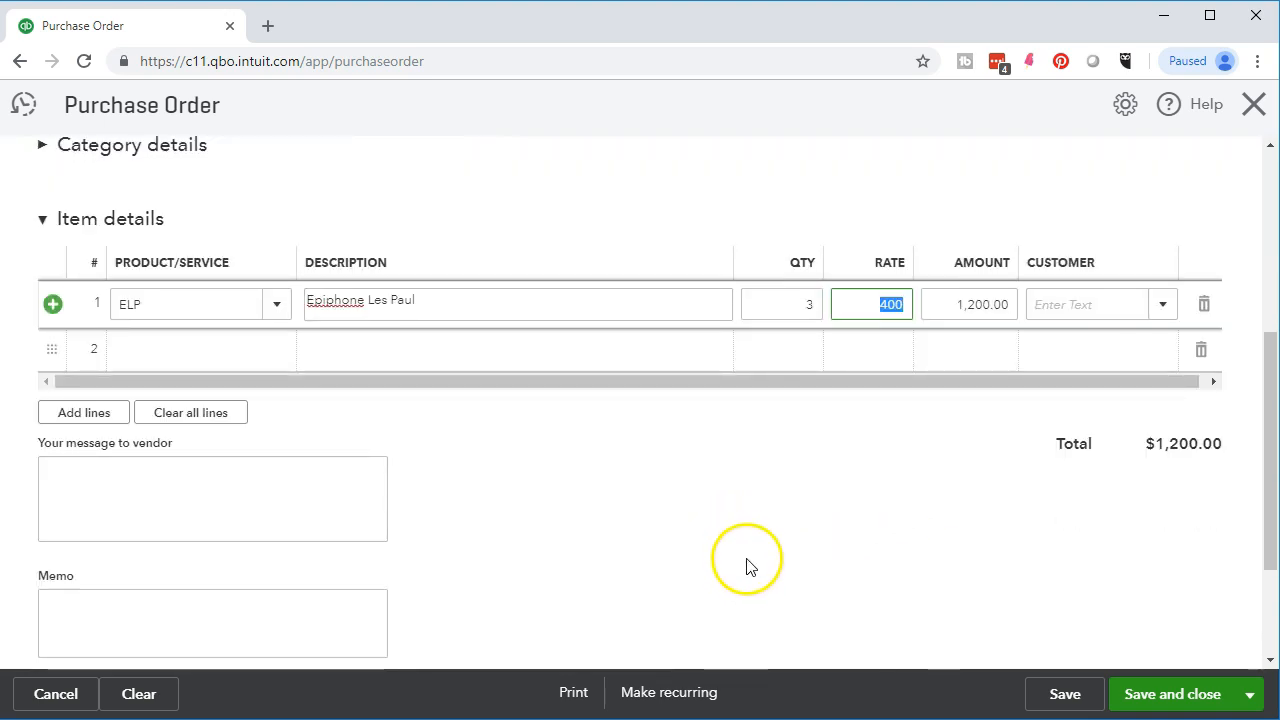
click(1133, 700)
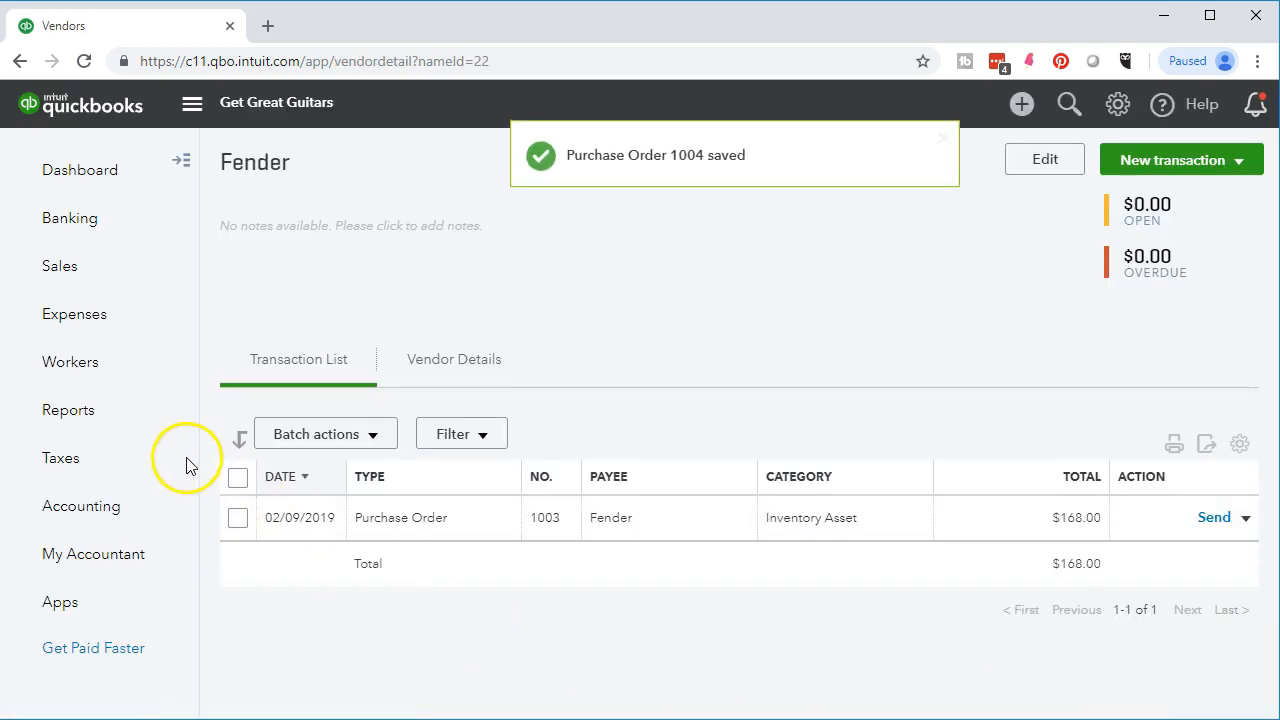
Open the vendor Epiphone's transaction list from the vendor list and open its 02/09/2019 purchase order
mouse_move(93, 327)
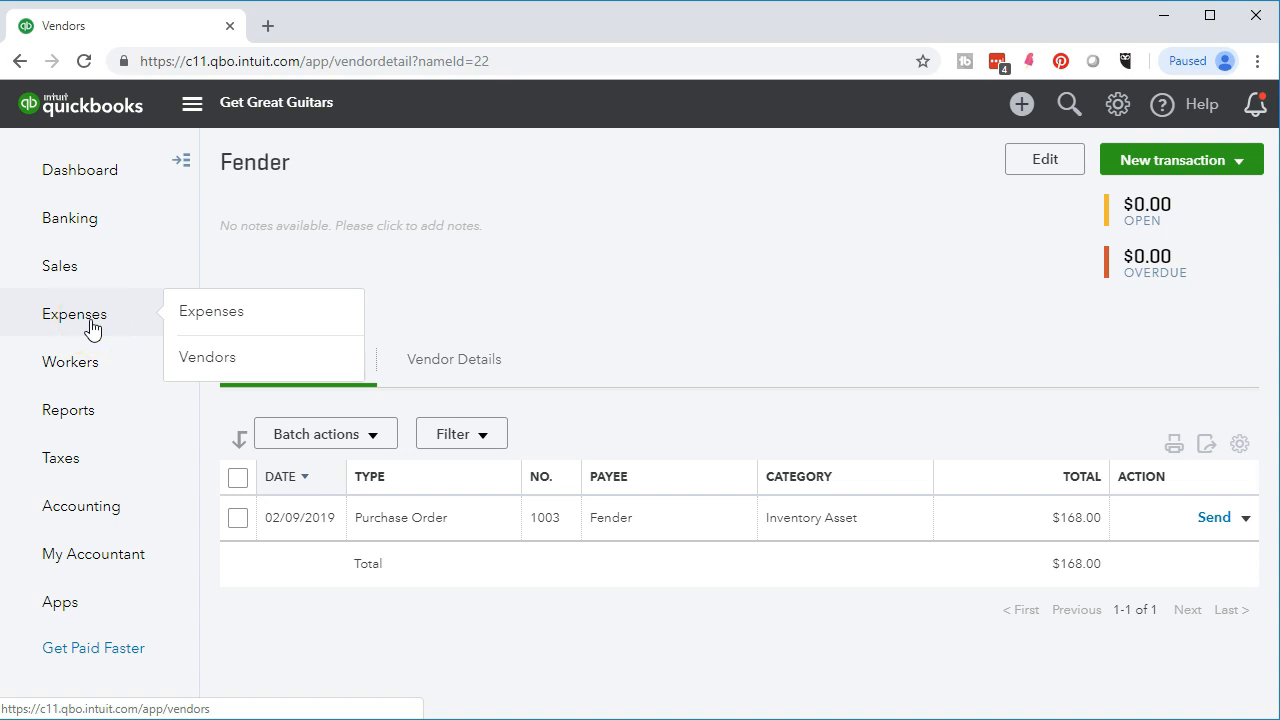
click(191, 372)
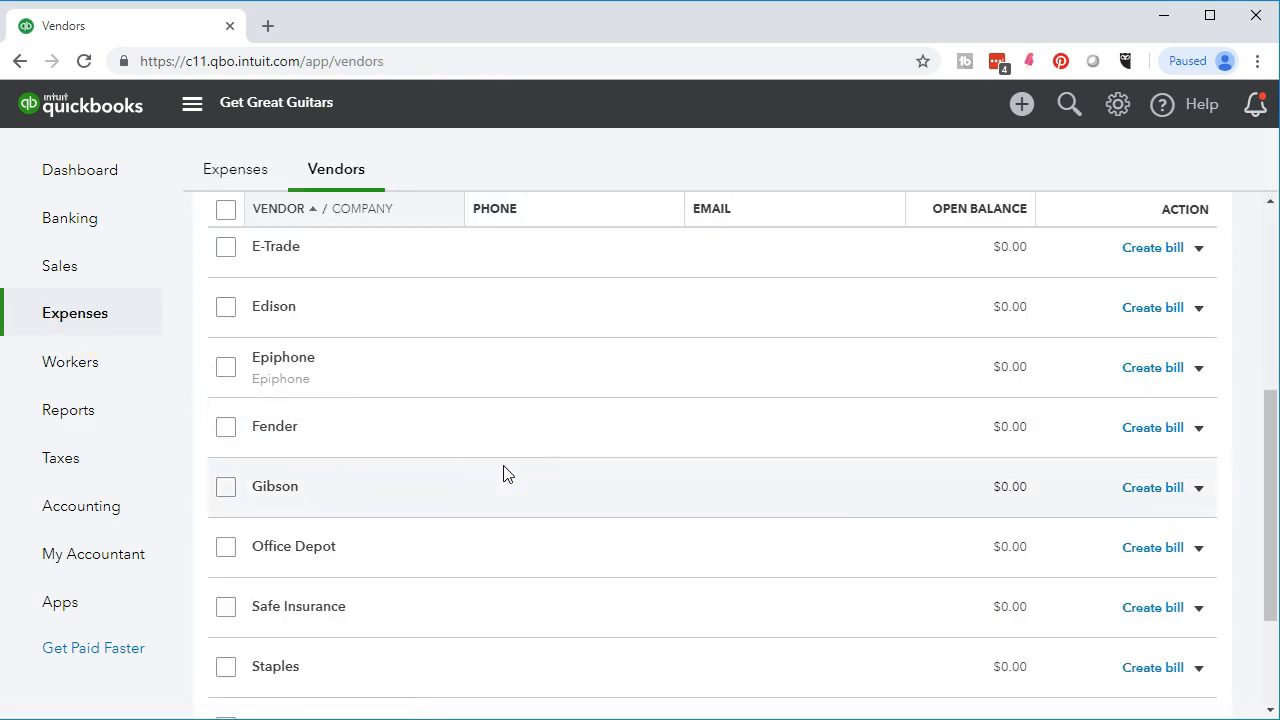
click(287, 366)
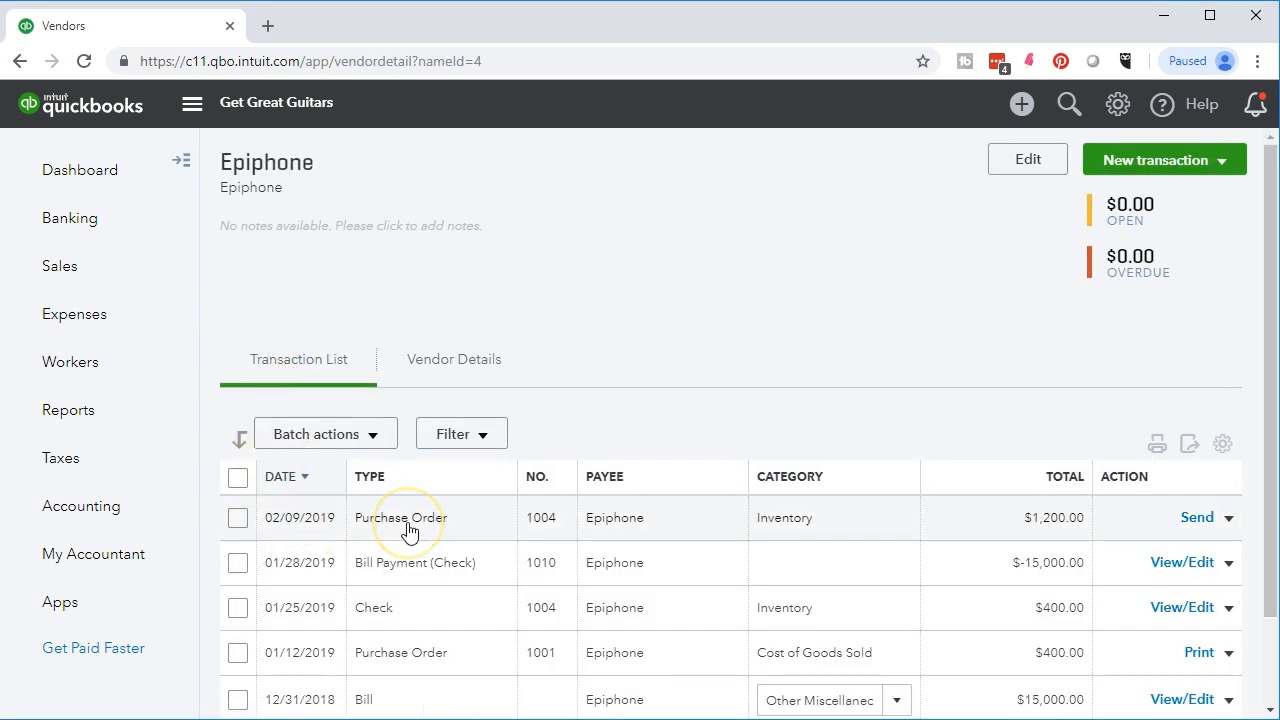
click(409, 530)
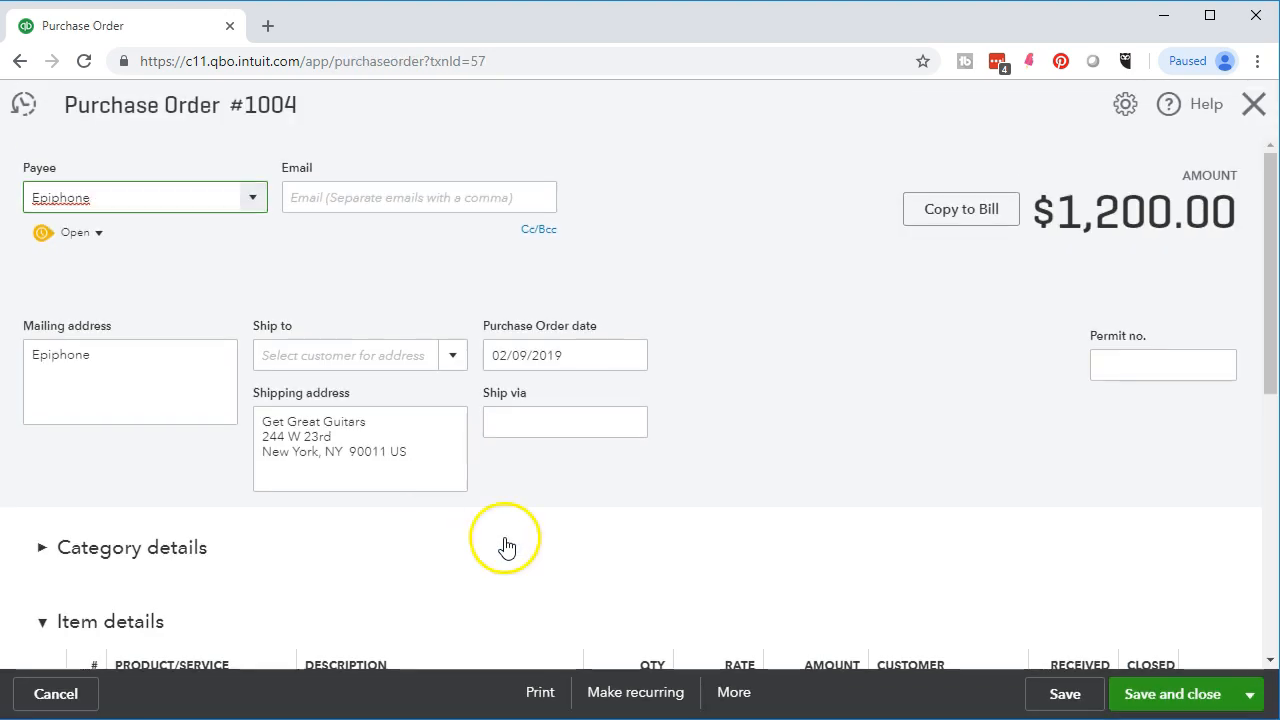
click(771, 574)
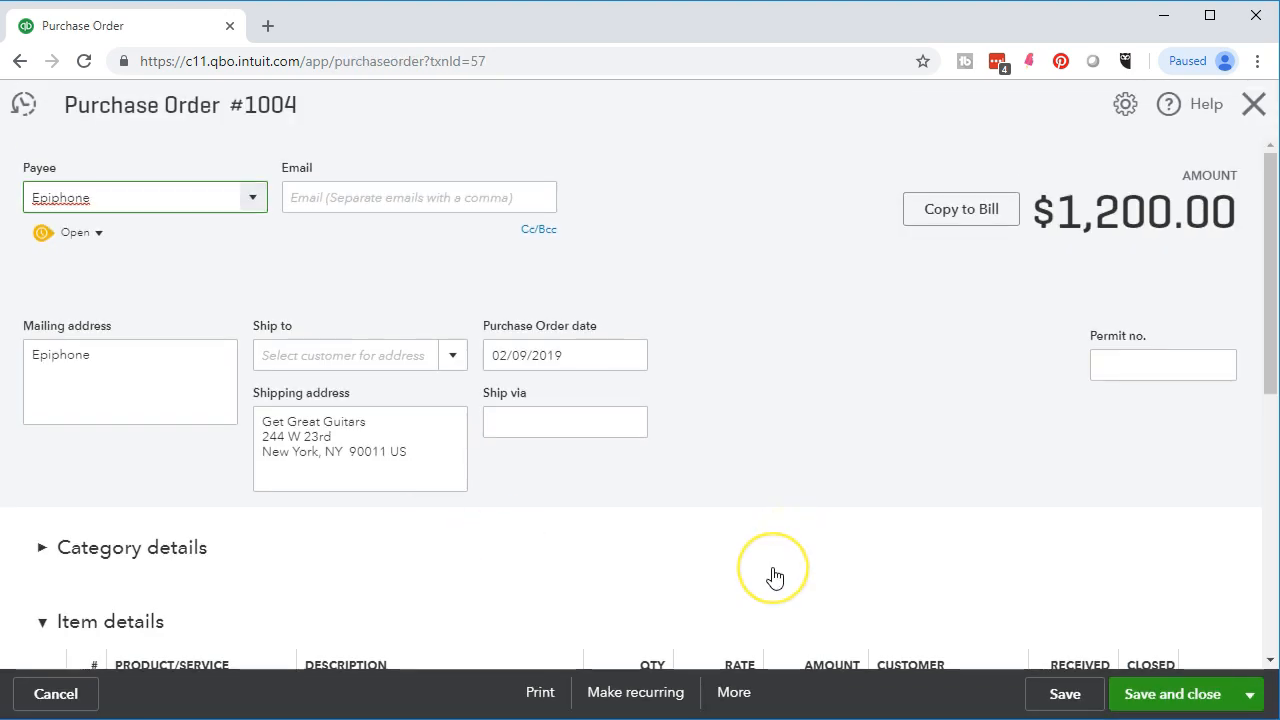